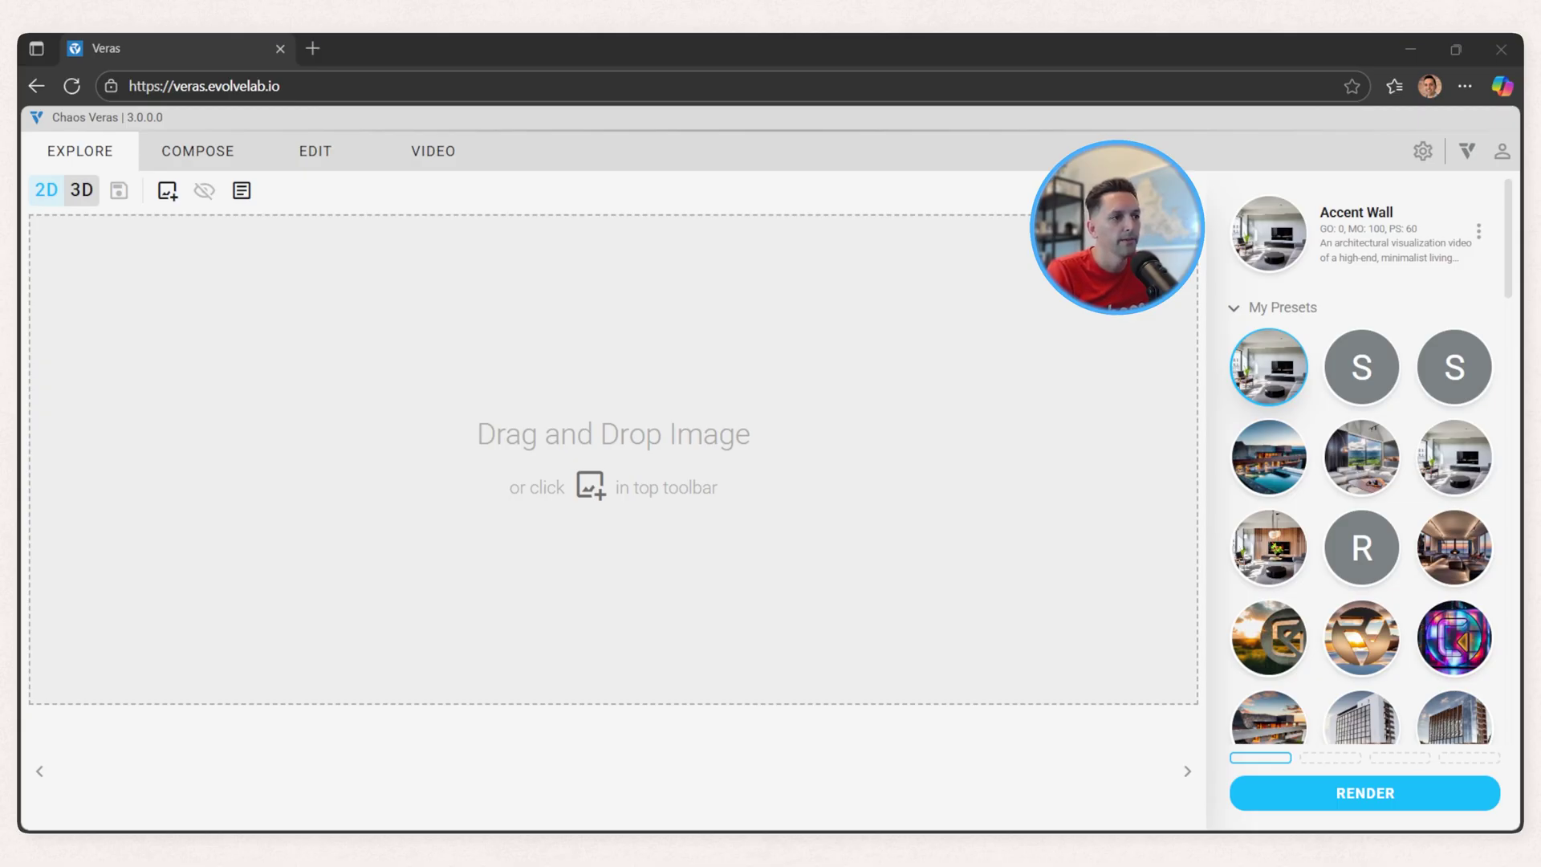
Drag several interior image files onto the empty canvas to fill the gallery.
left_click_drag(766, 823, 785, 400)
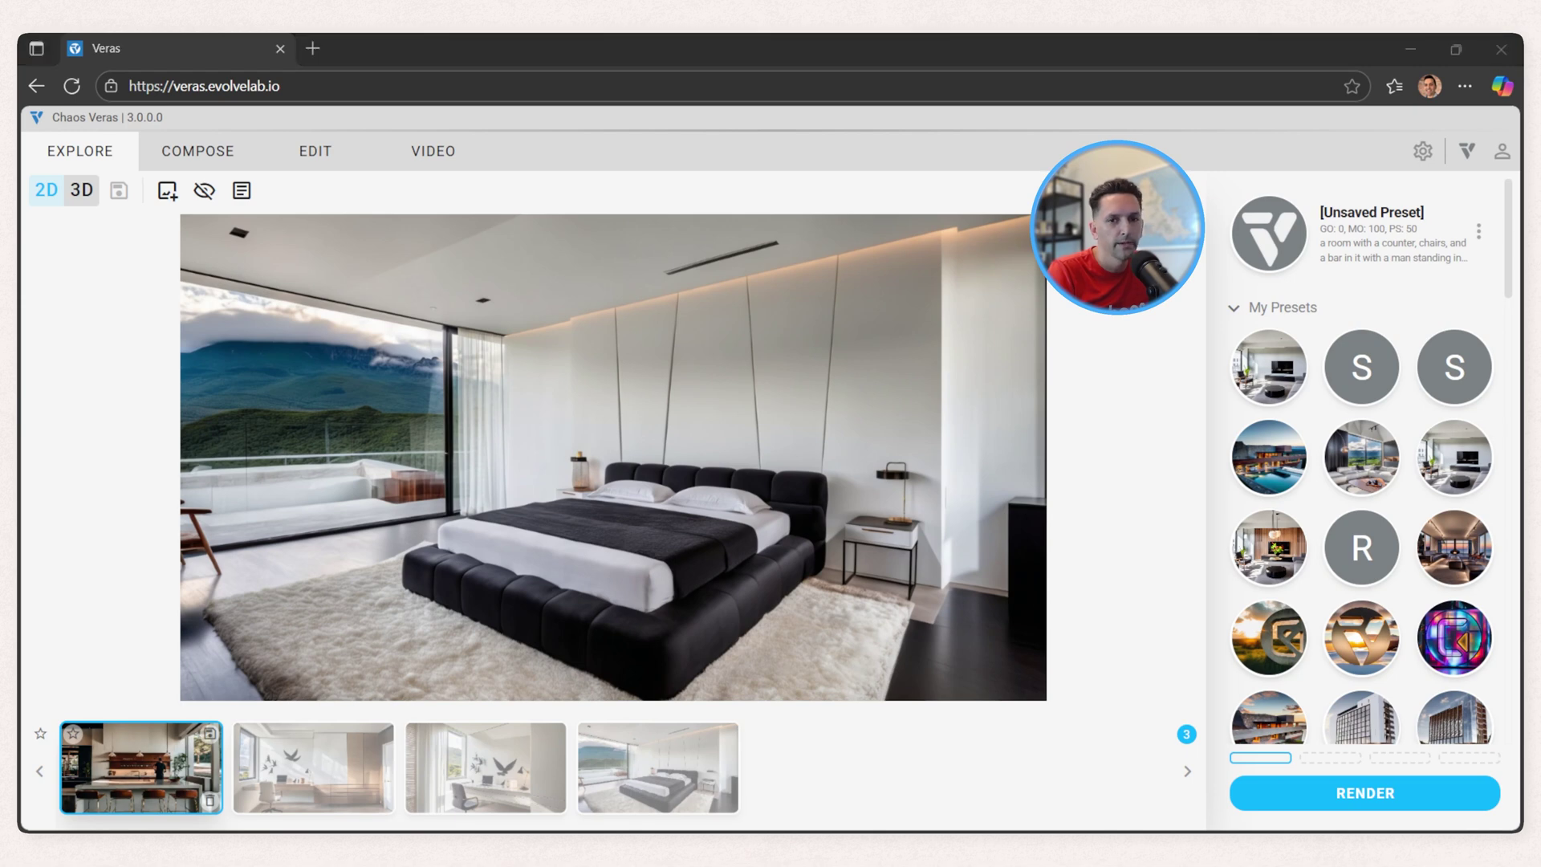
left_click_drag(333, 863, 779, 494)
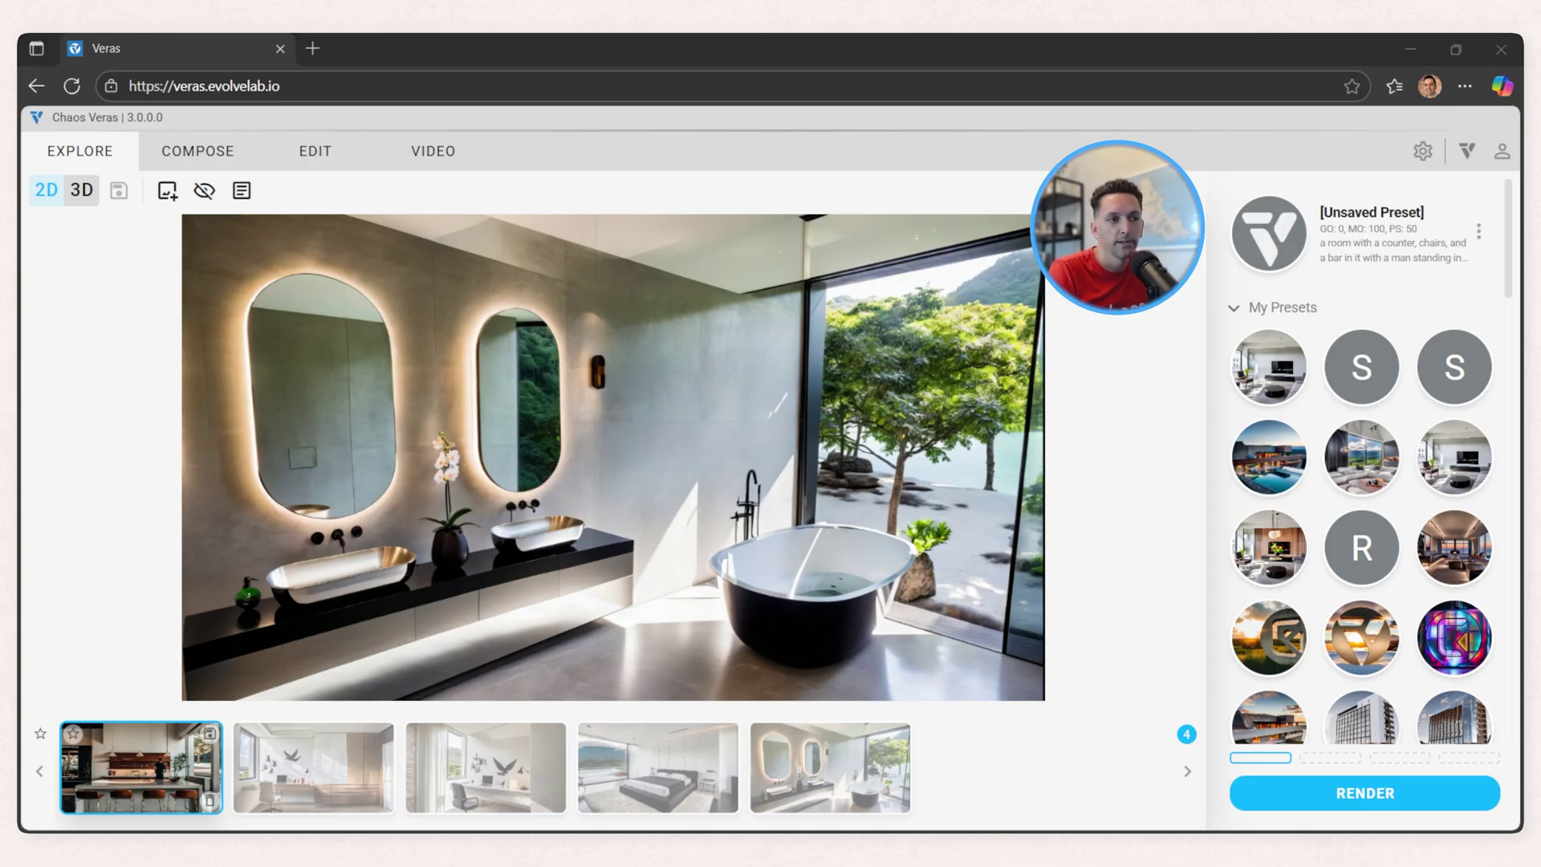
left_click_drag(774, 863, 908, 461)
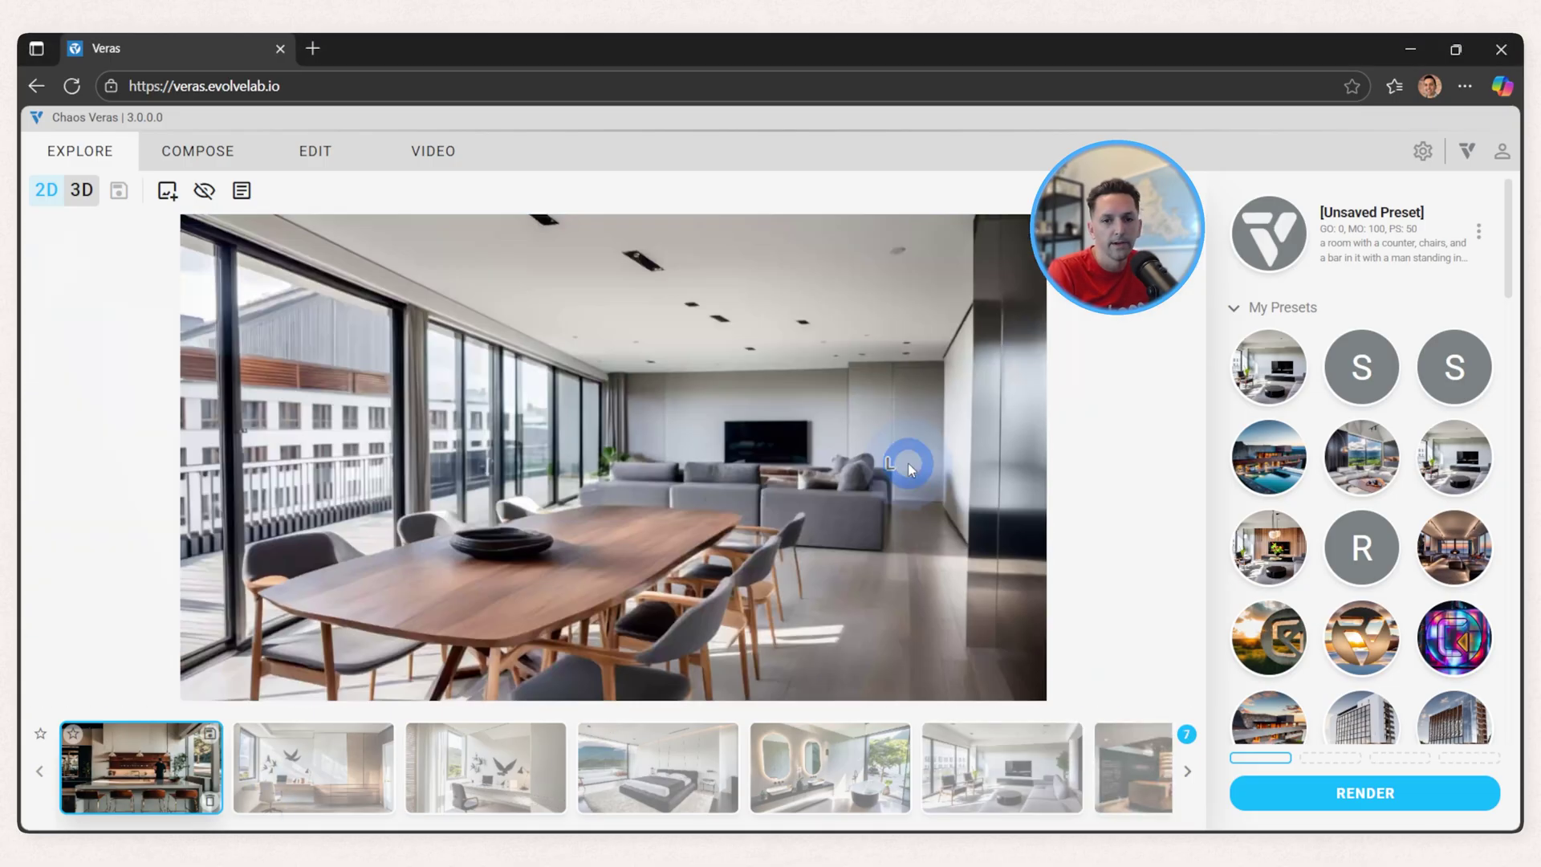
Preview the bedroom, bathroom and living room images, ending on the coffee shop interior.
left_click(267, 732)
left_click(494, 759)
left_click(634, 762)
left_click(820, 761)
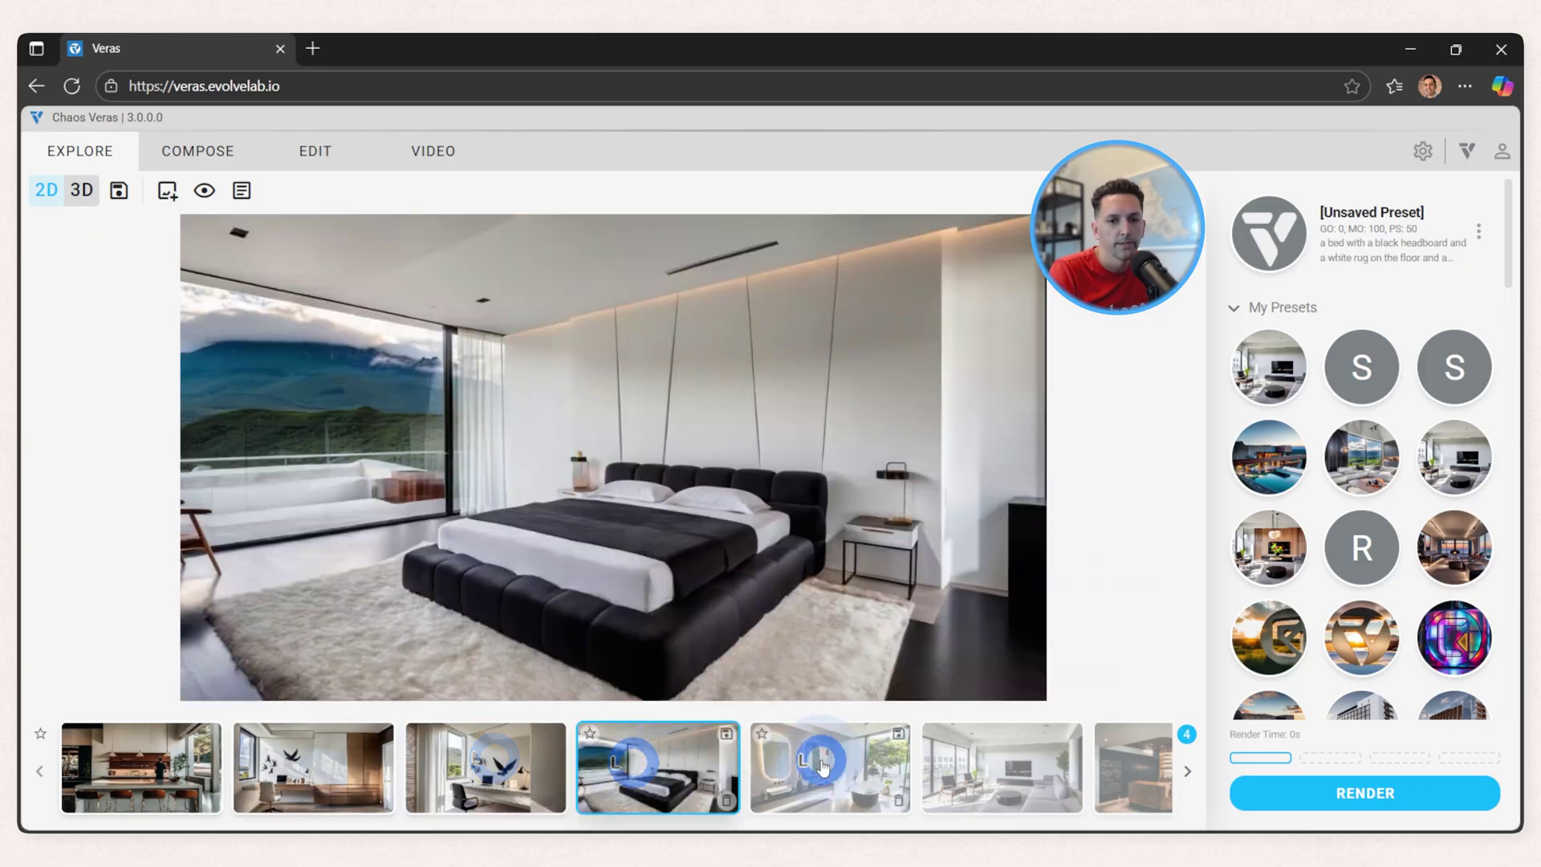
left_click(967, 762)
left_click(1127, 763)
left_click(1188, 772)
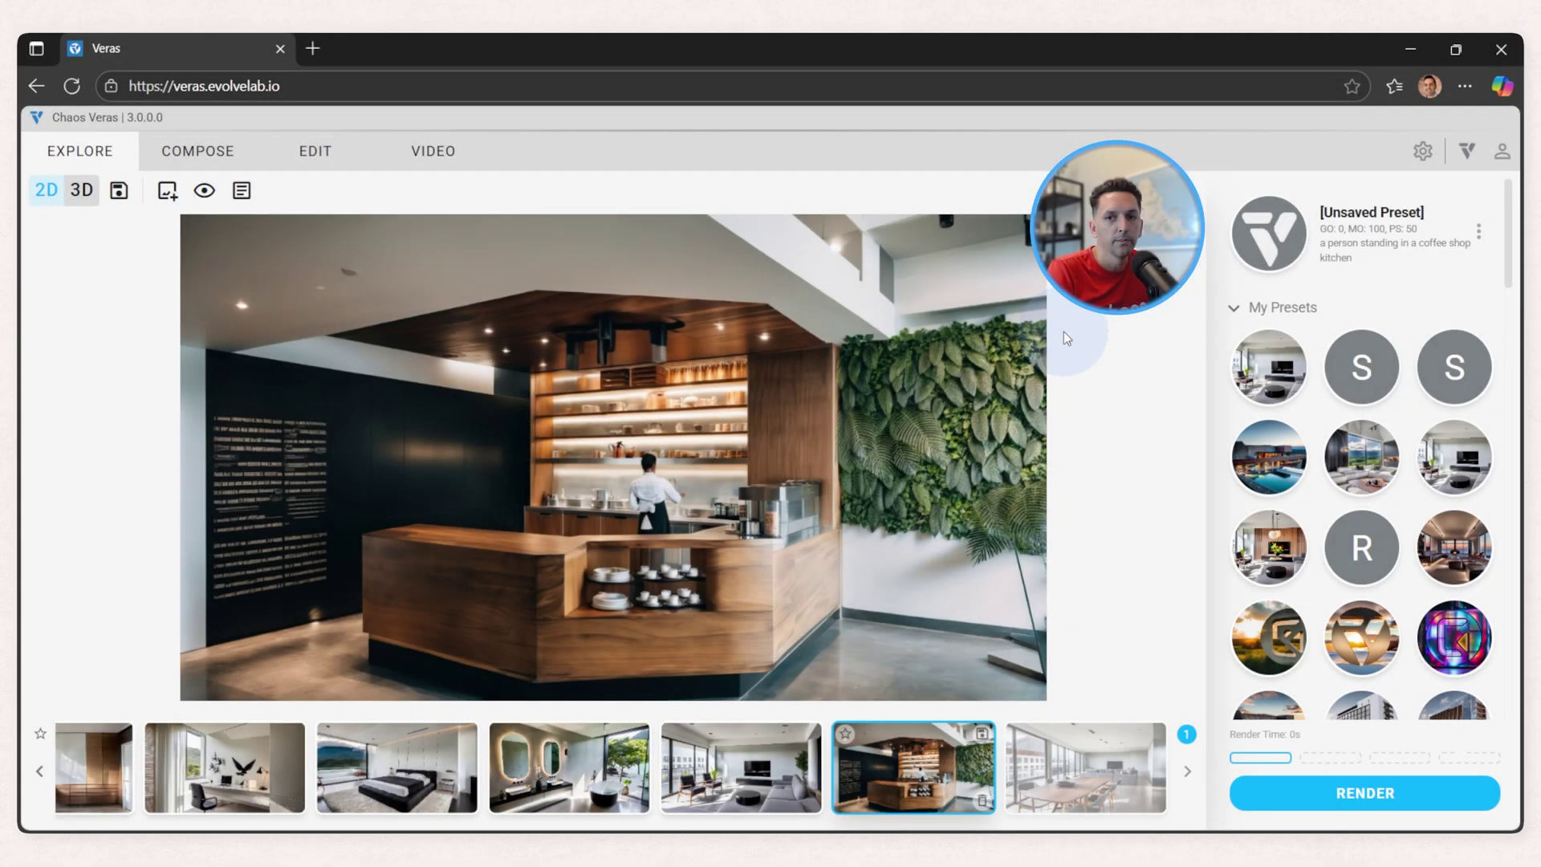
Apply the Veras 3.0 preset and copy its share link.
left_click(1362, 456)
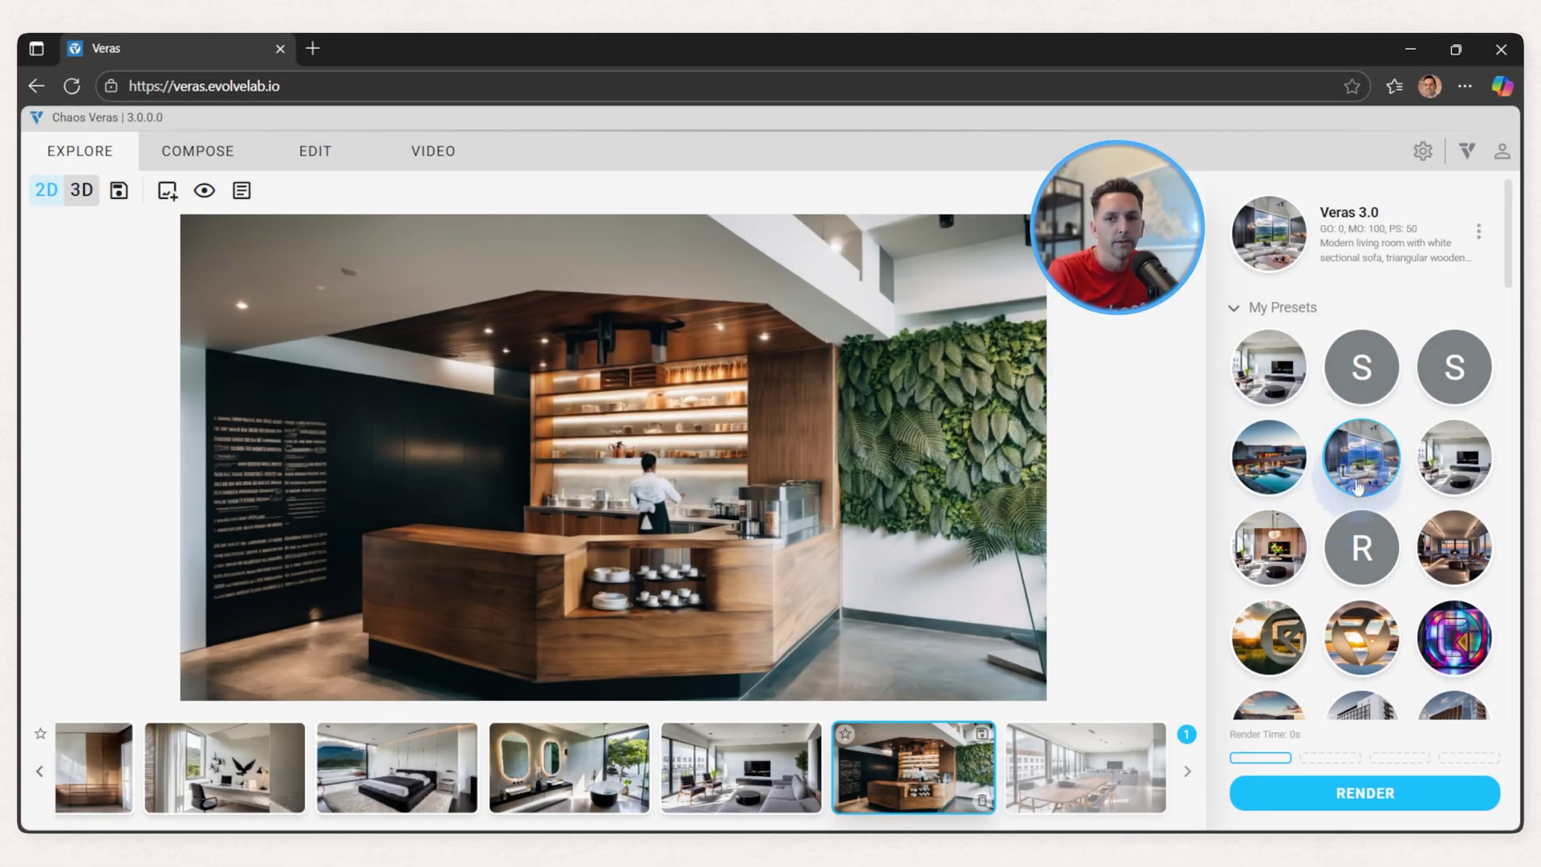
left_click(1478, 234)
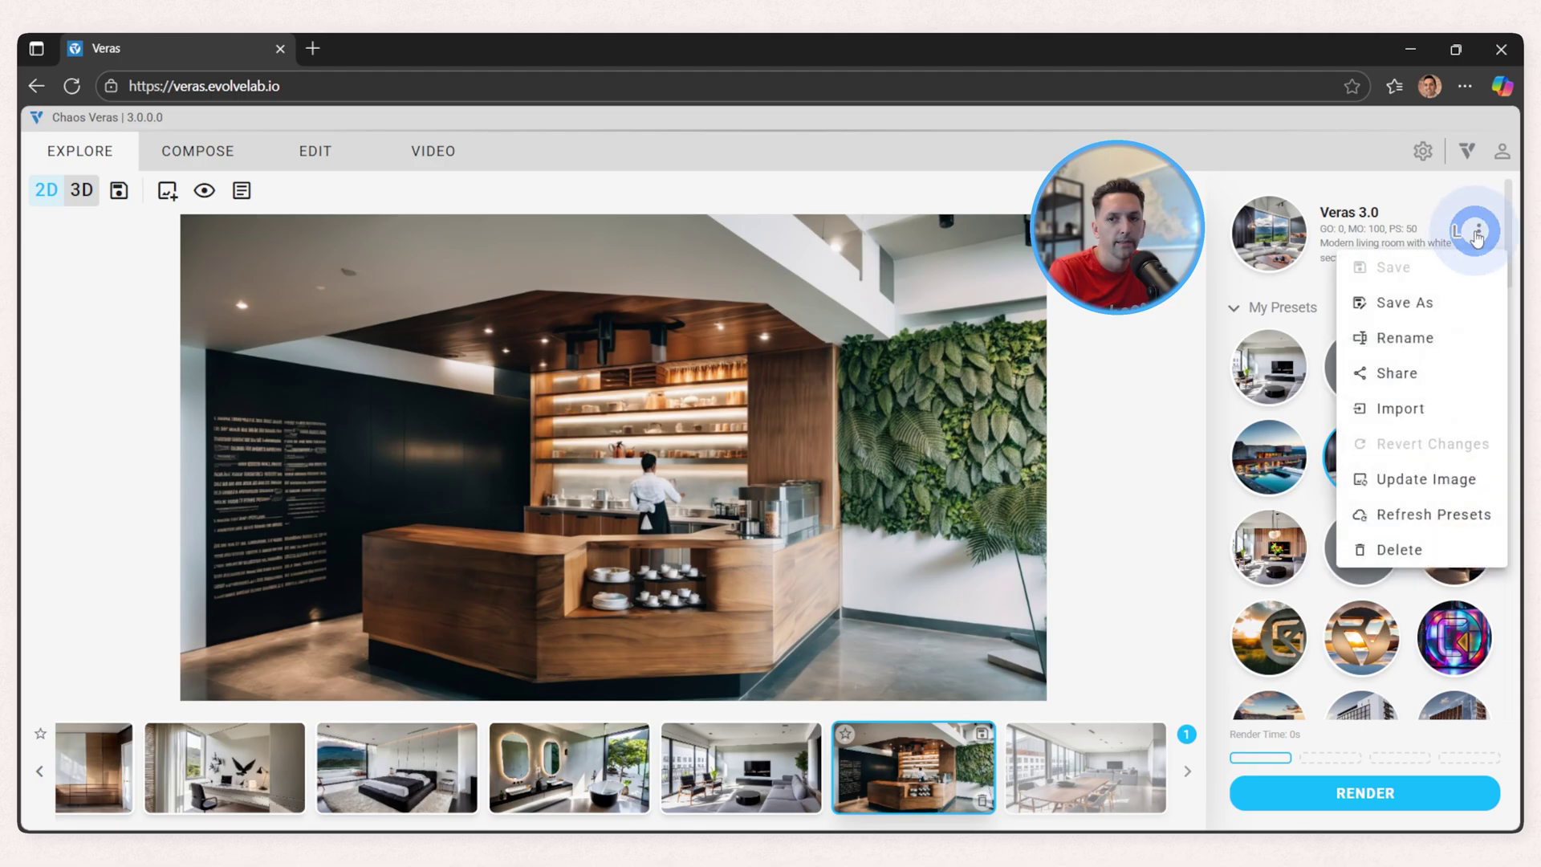
left_click(1391, 374)
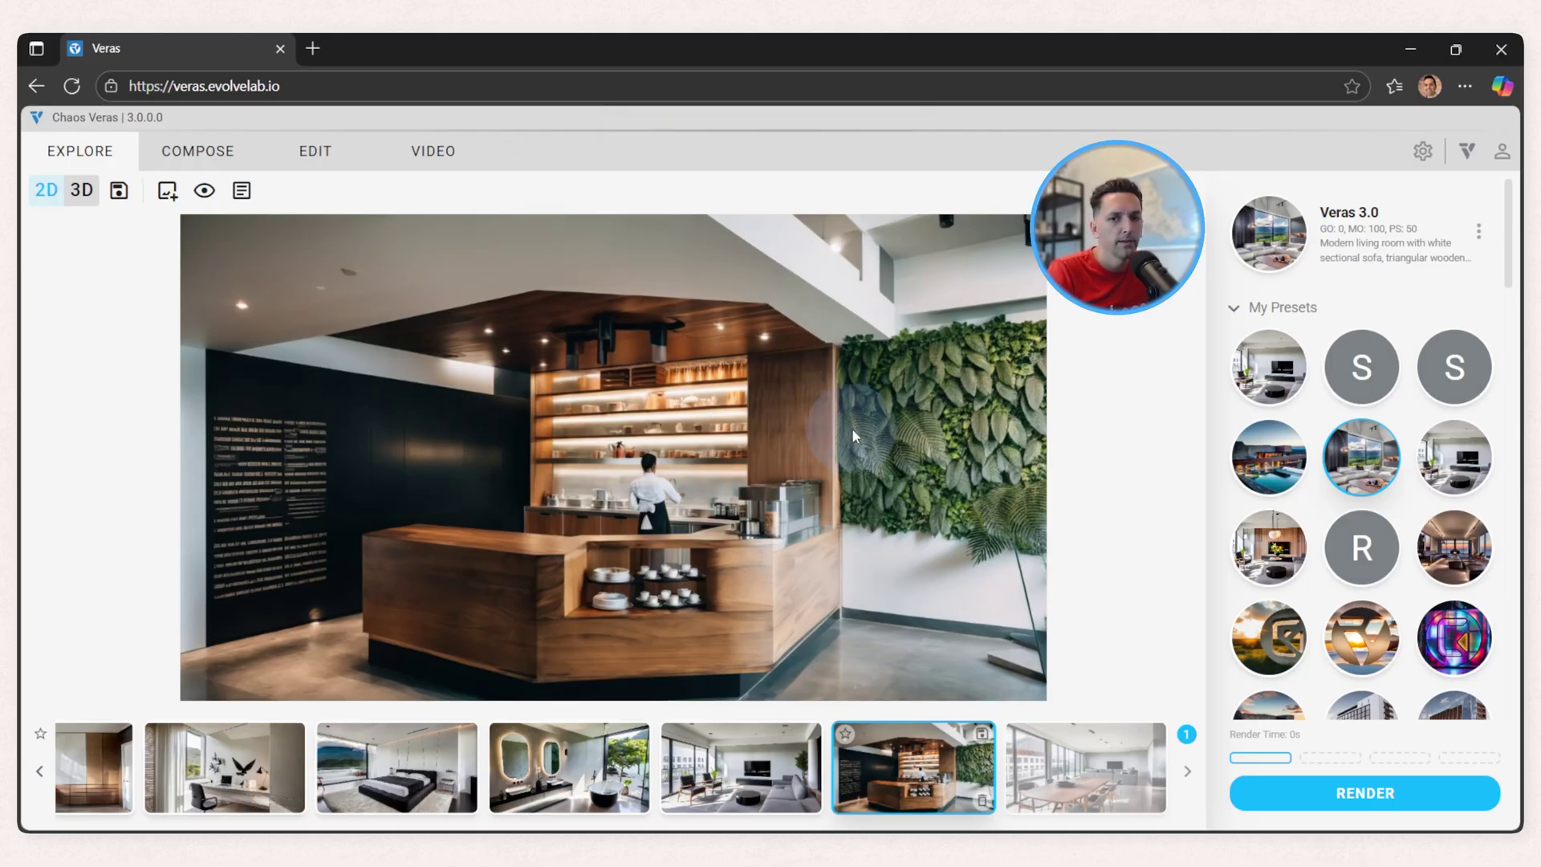
Import the preset from the pasted link, saving it as Veras 3.0 (1).
left_click(1479, 233)
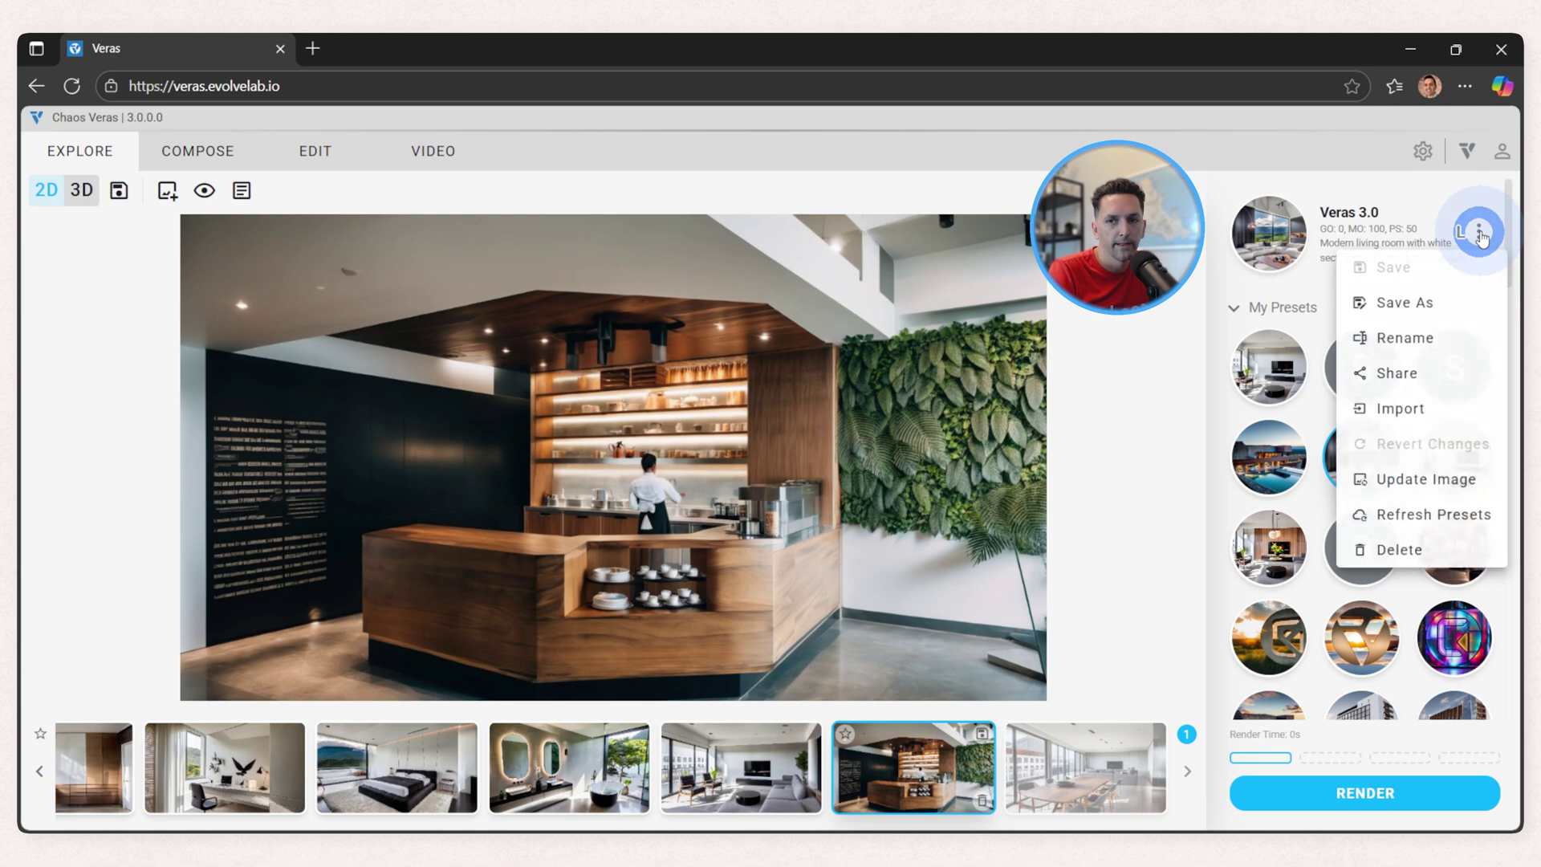
left_click(1401, 409)
left_click(757, 362)
key("ctrl+v")
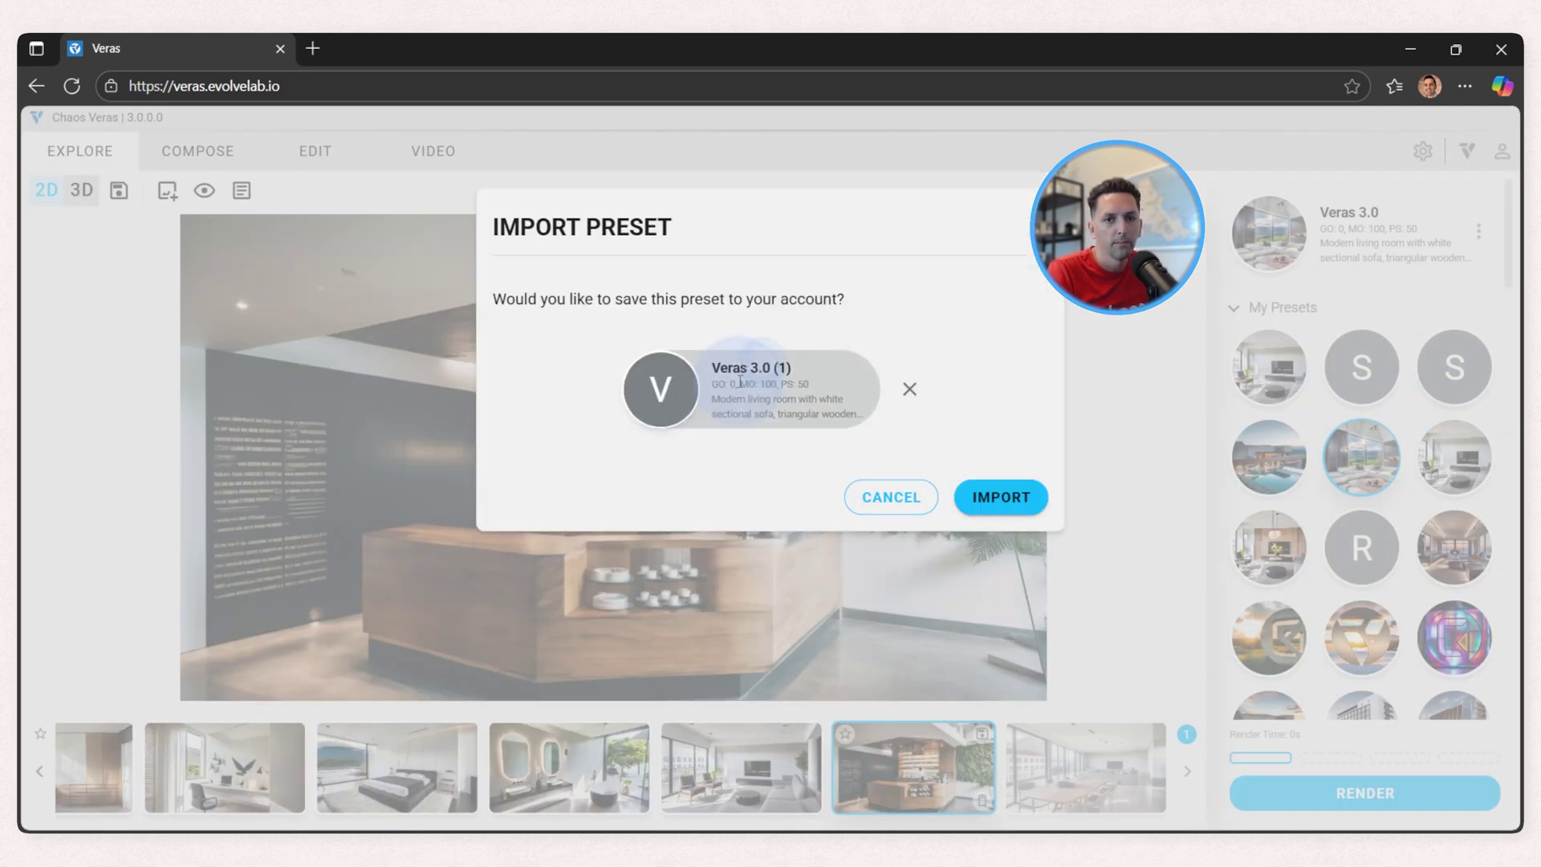
left_click(755, 368)
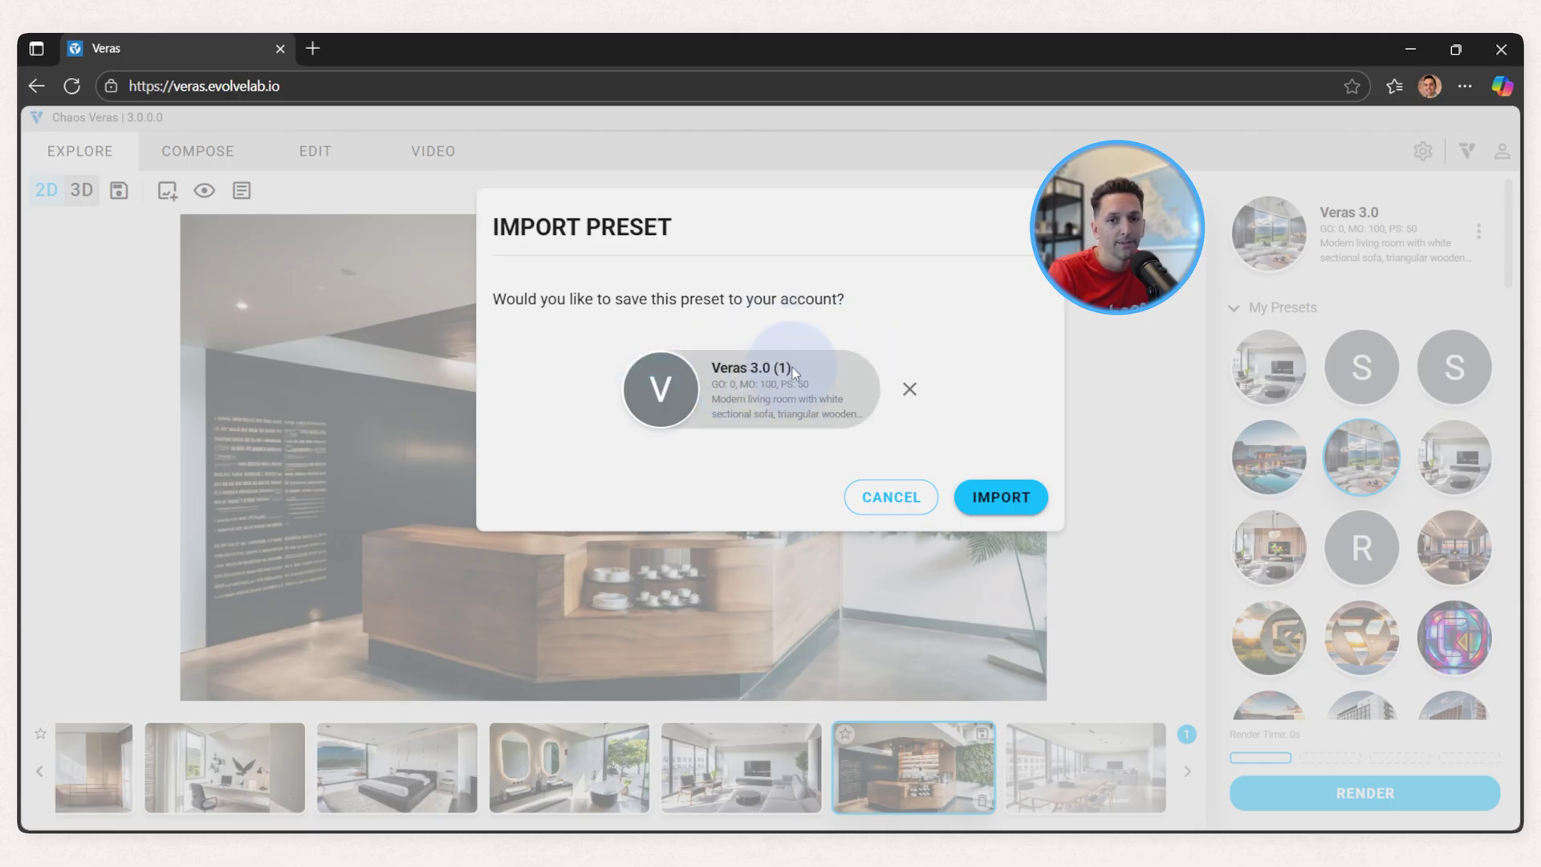
left_click(1018, 506)
left_click(905, 733)
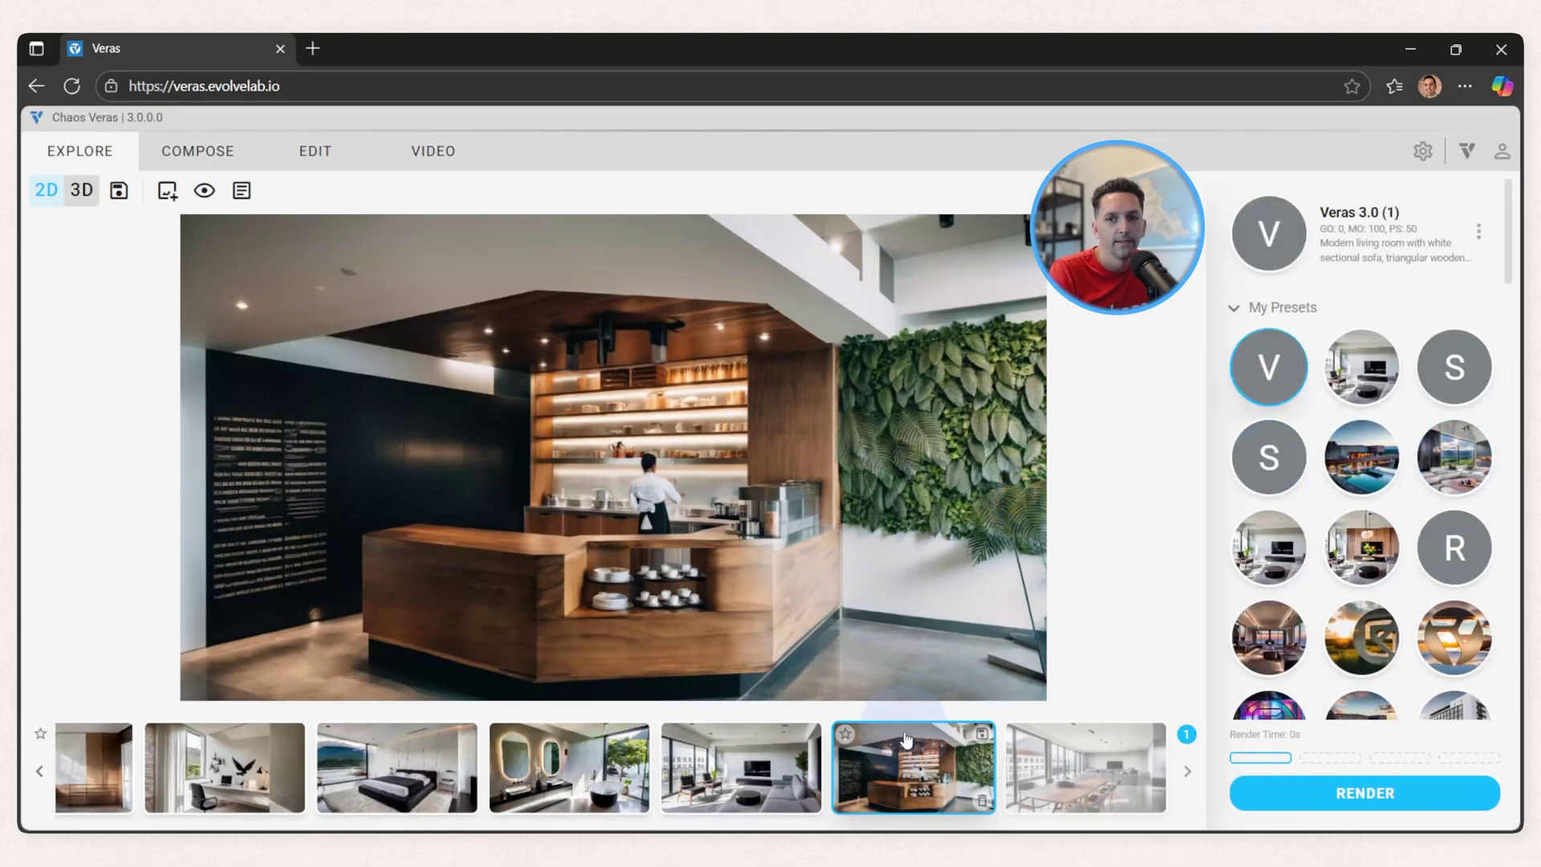
left_click(1357, 263)
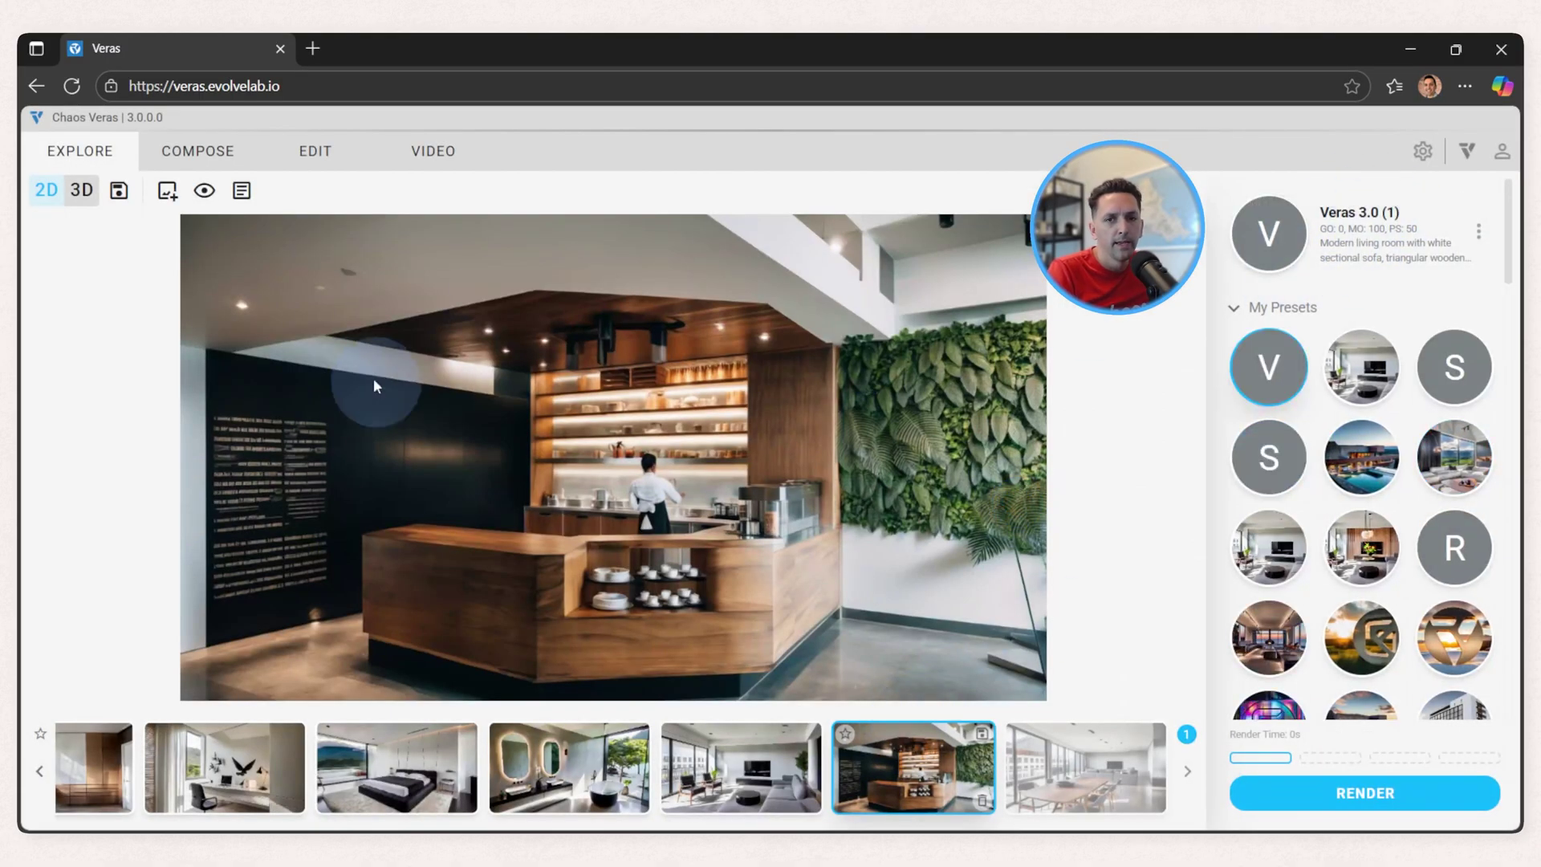
Open the share_preset URL in the browser, sign in with Chaos, and import Veras 3.0 (2).
left_click(393, 85)
key("ctrl+v")
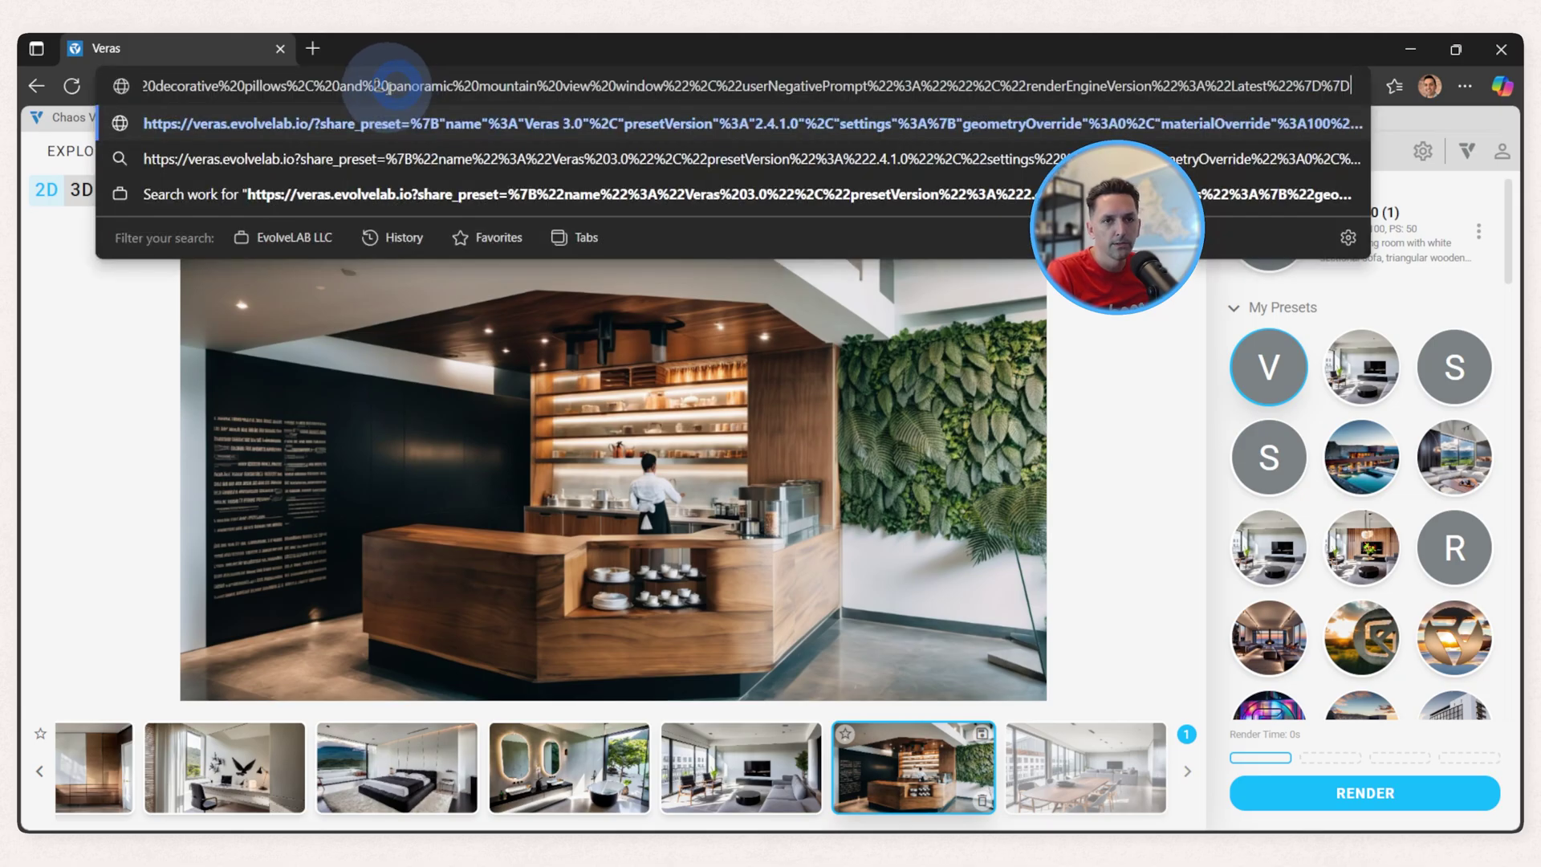
key("Return")
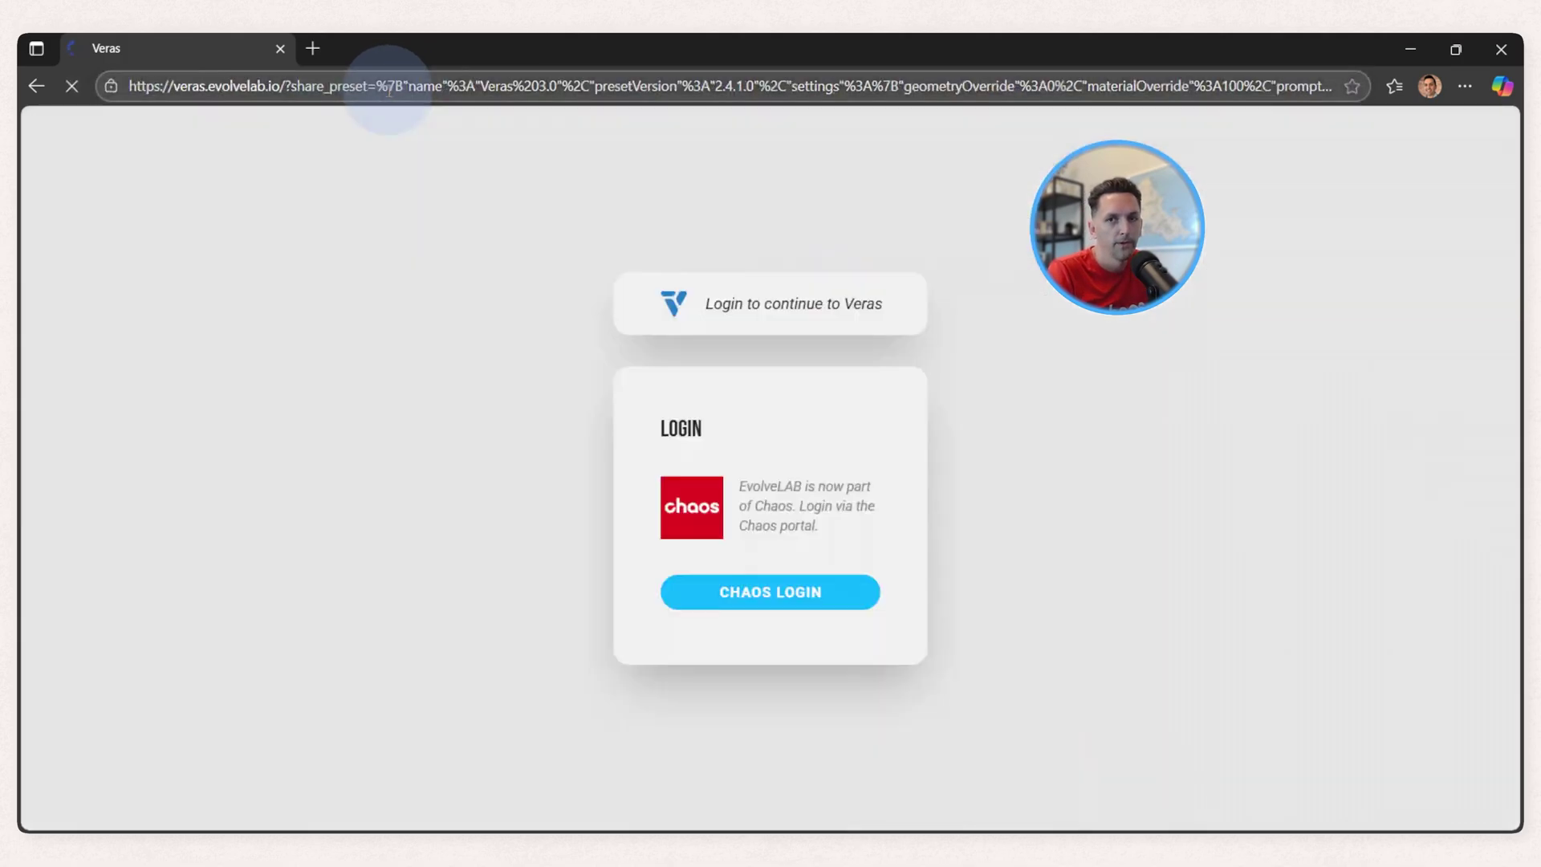
left_click(825, 594)
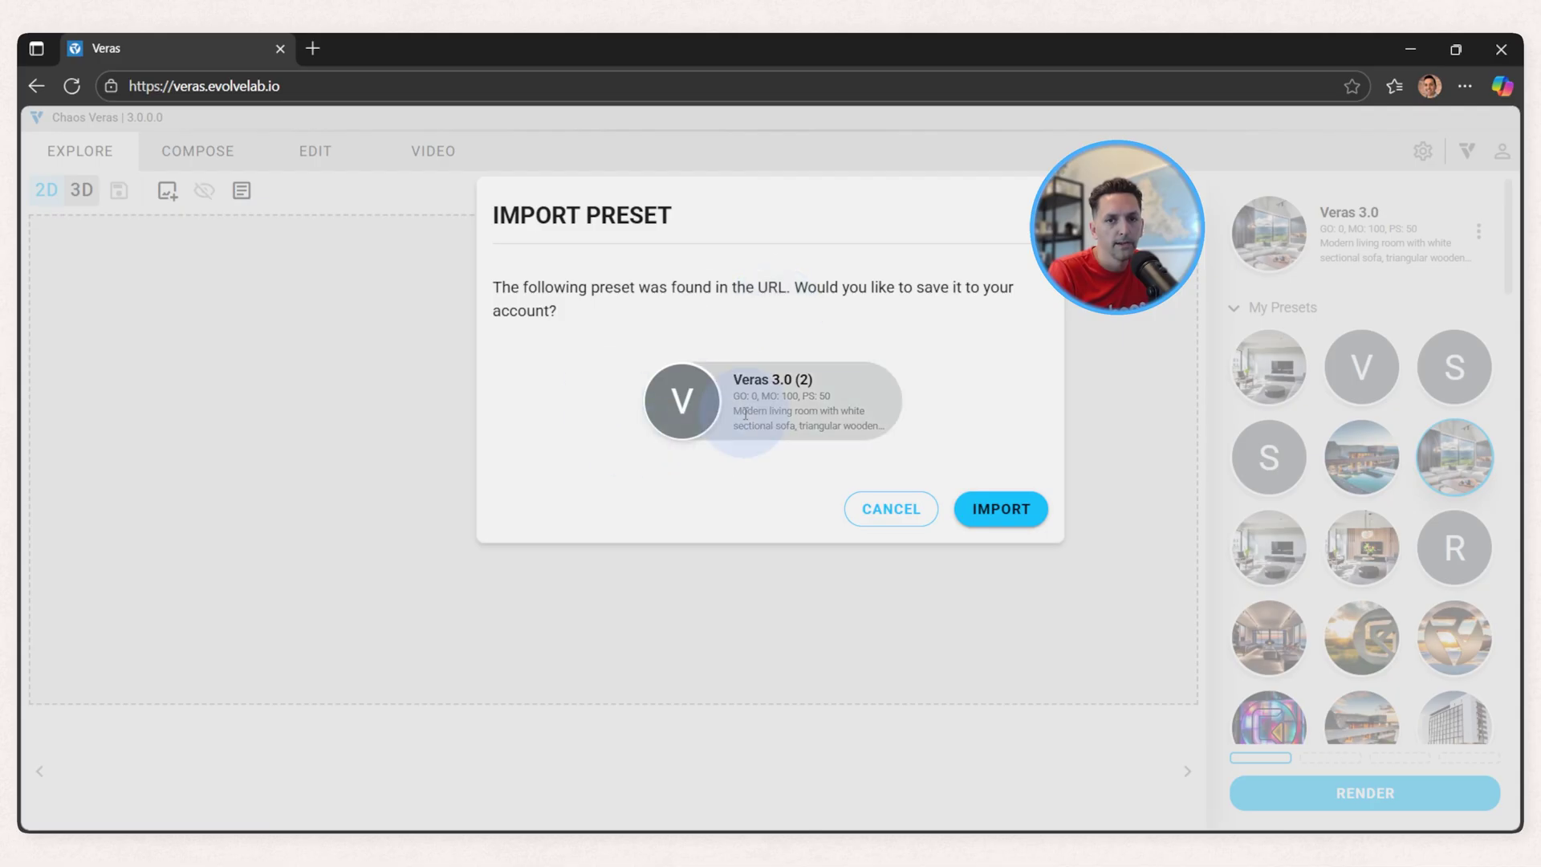
left_click(999, 514)
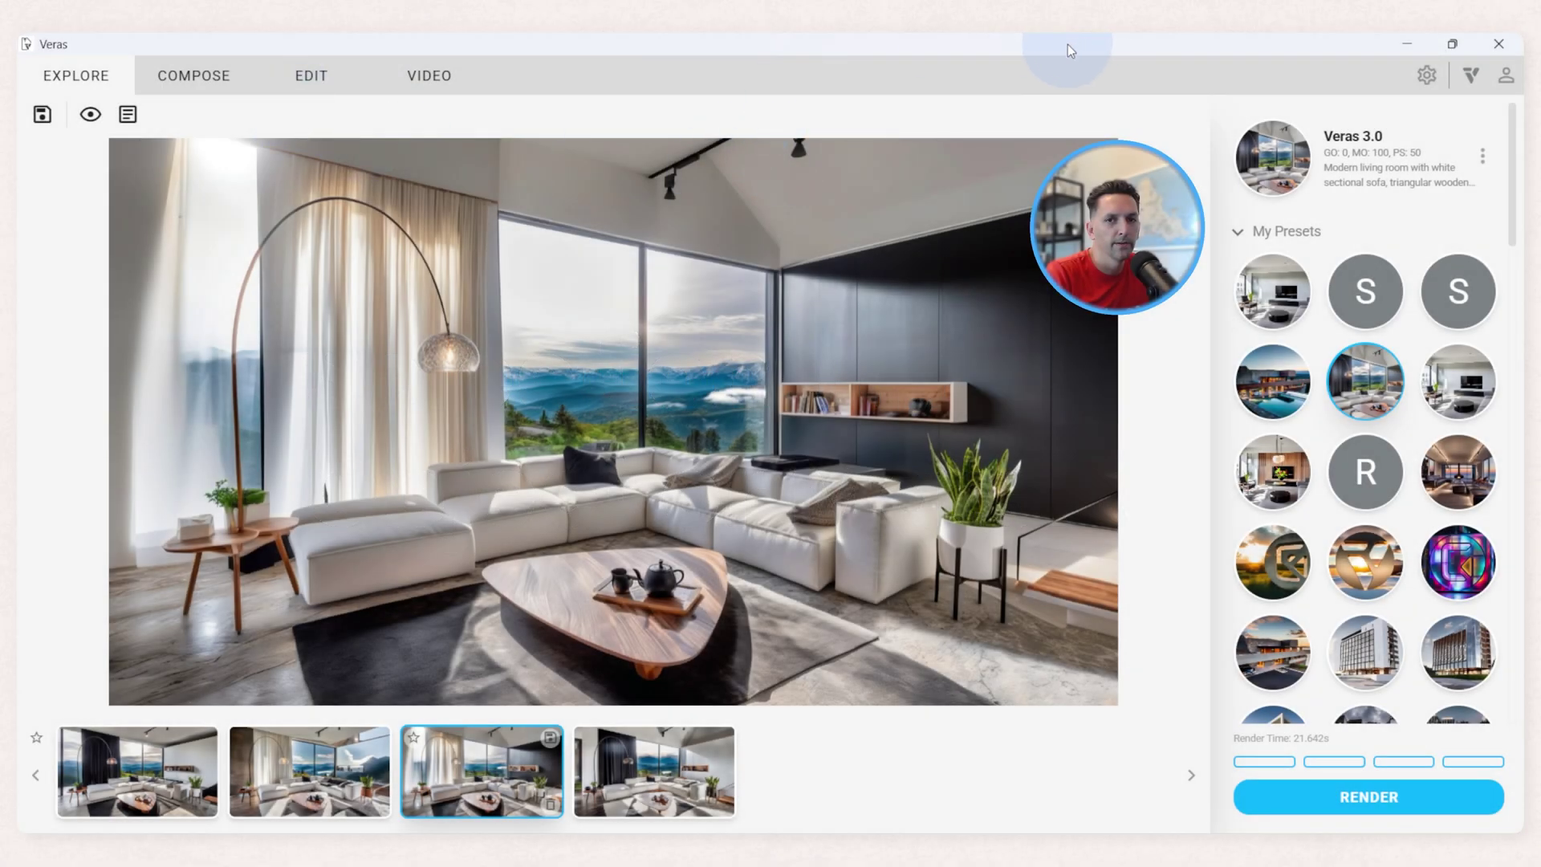
Maximize Veras, edit the living-room render, and set the draw tool to Select by Object.
double_click(1068, 45)
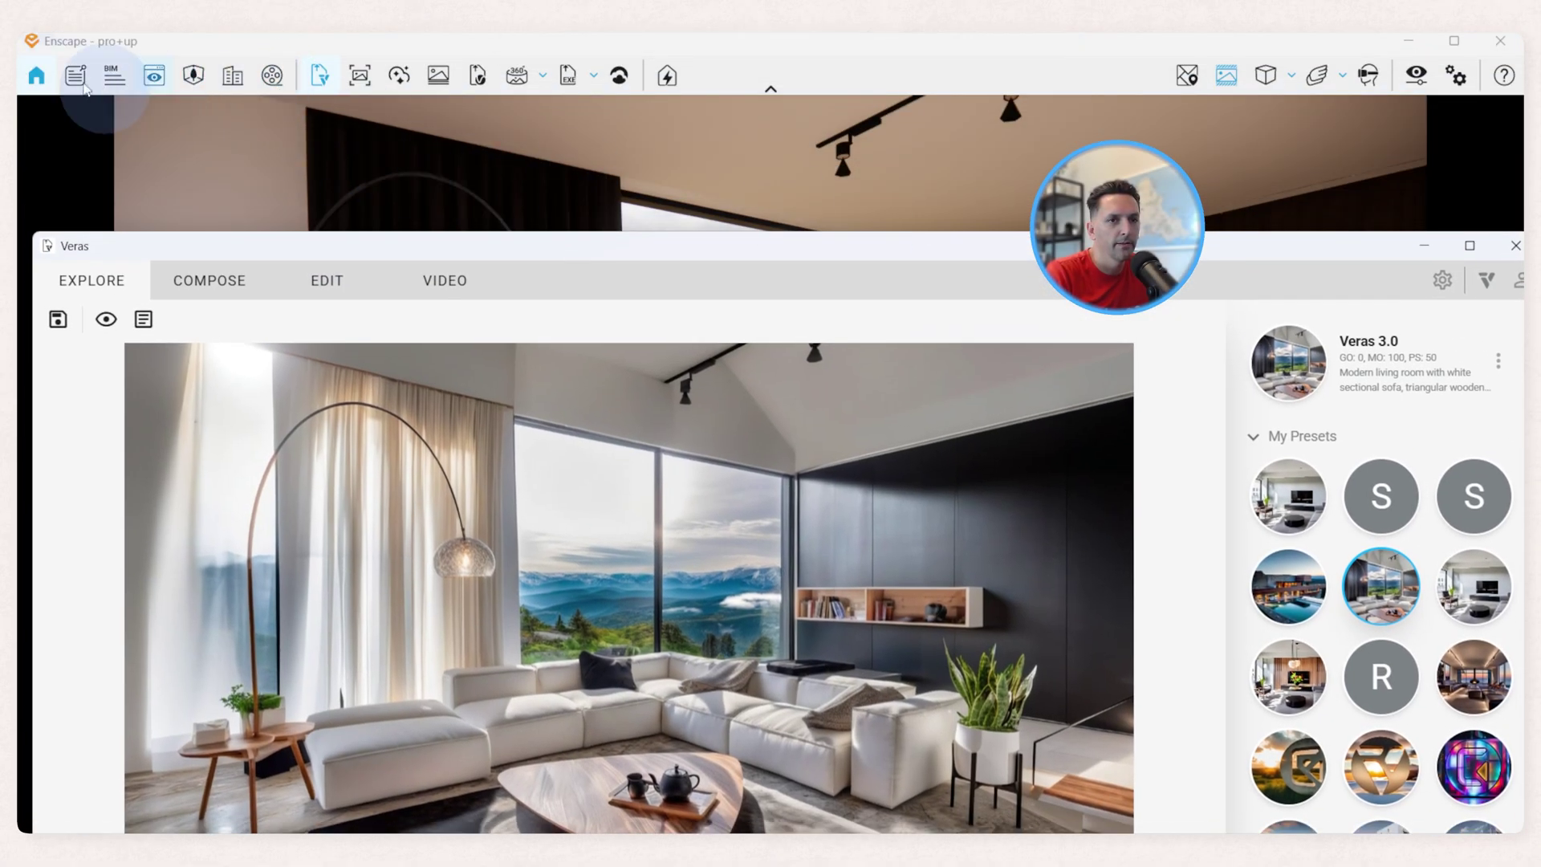
left_click_drag(634, 255, 657, 39)
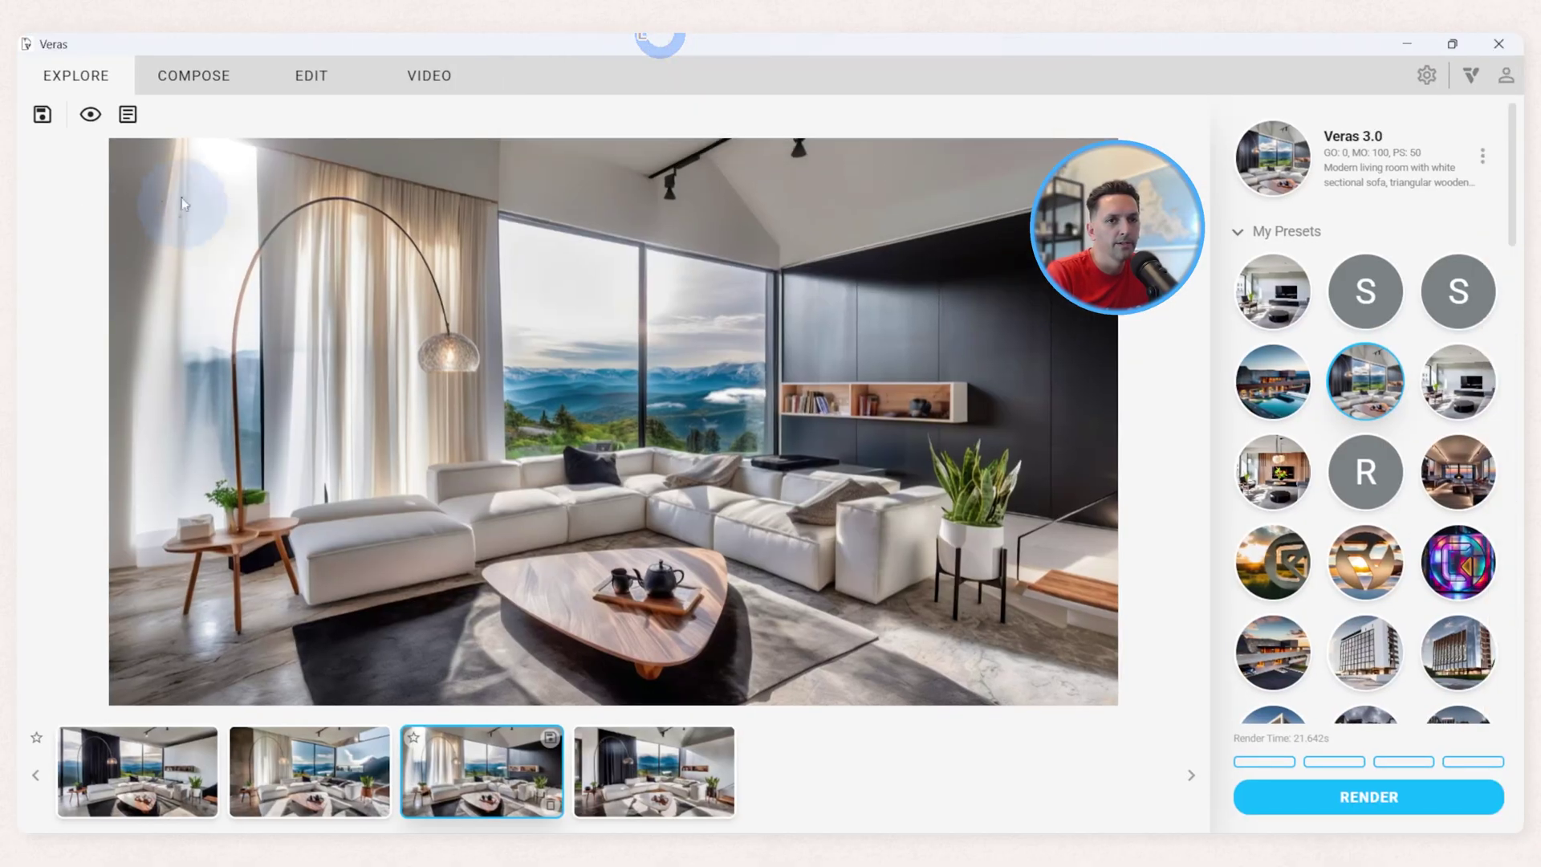
left_click(311, 75)
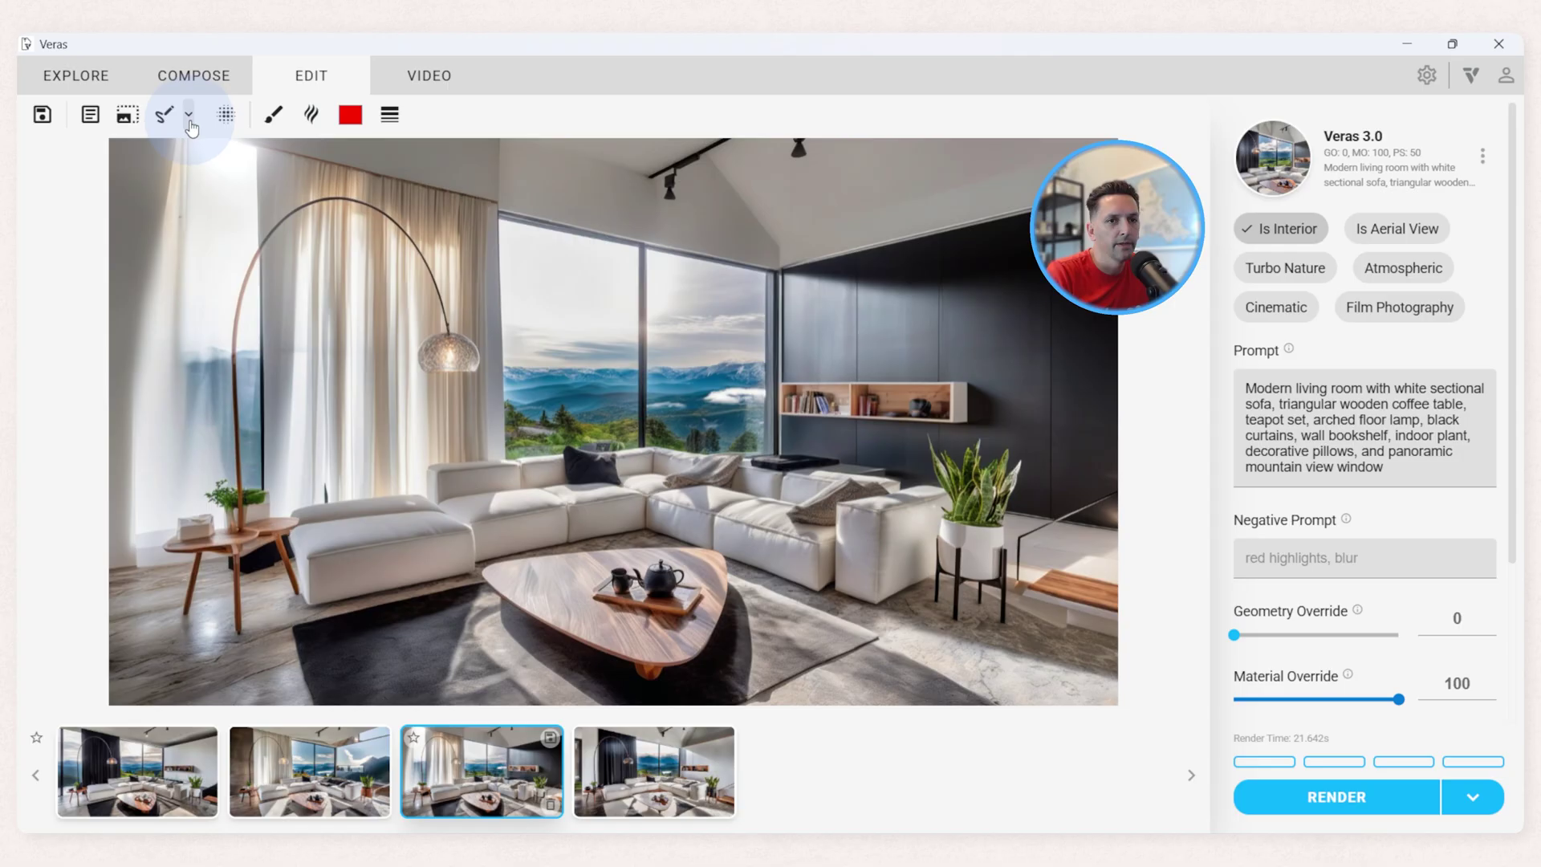
left_click(189, 120)
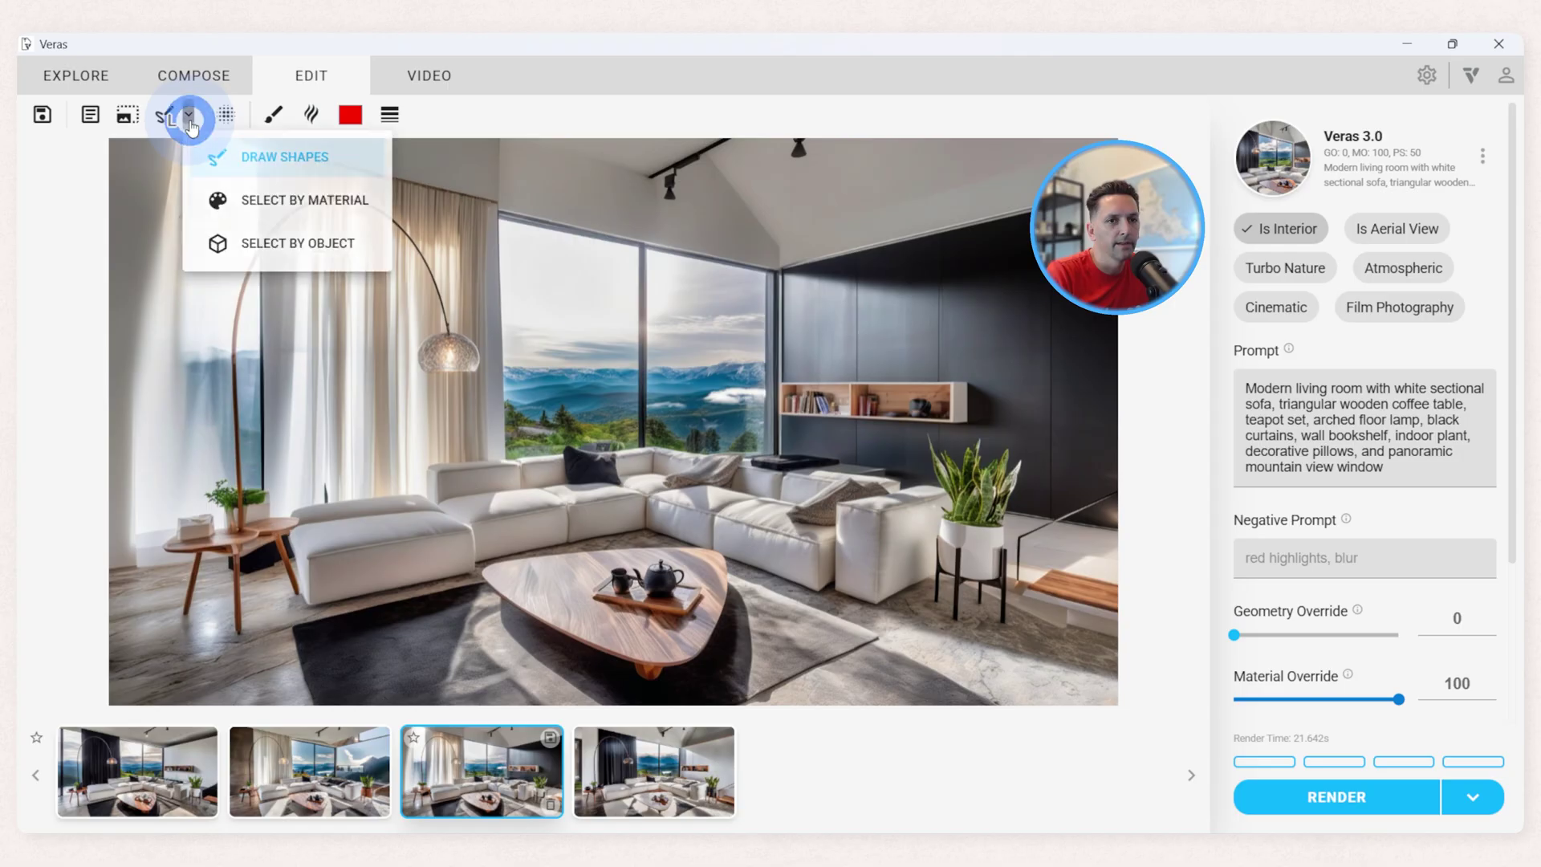
left_click(302, 215)
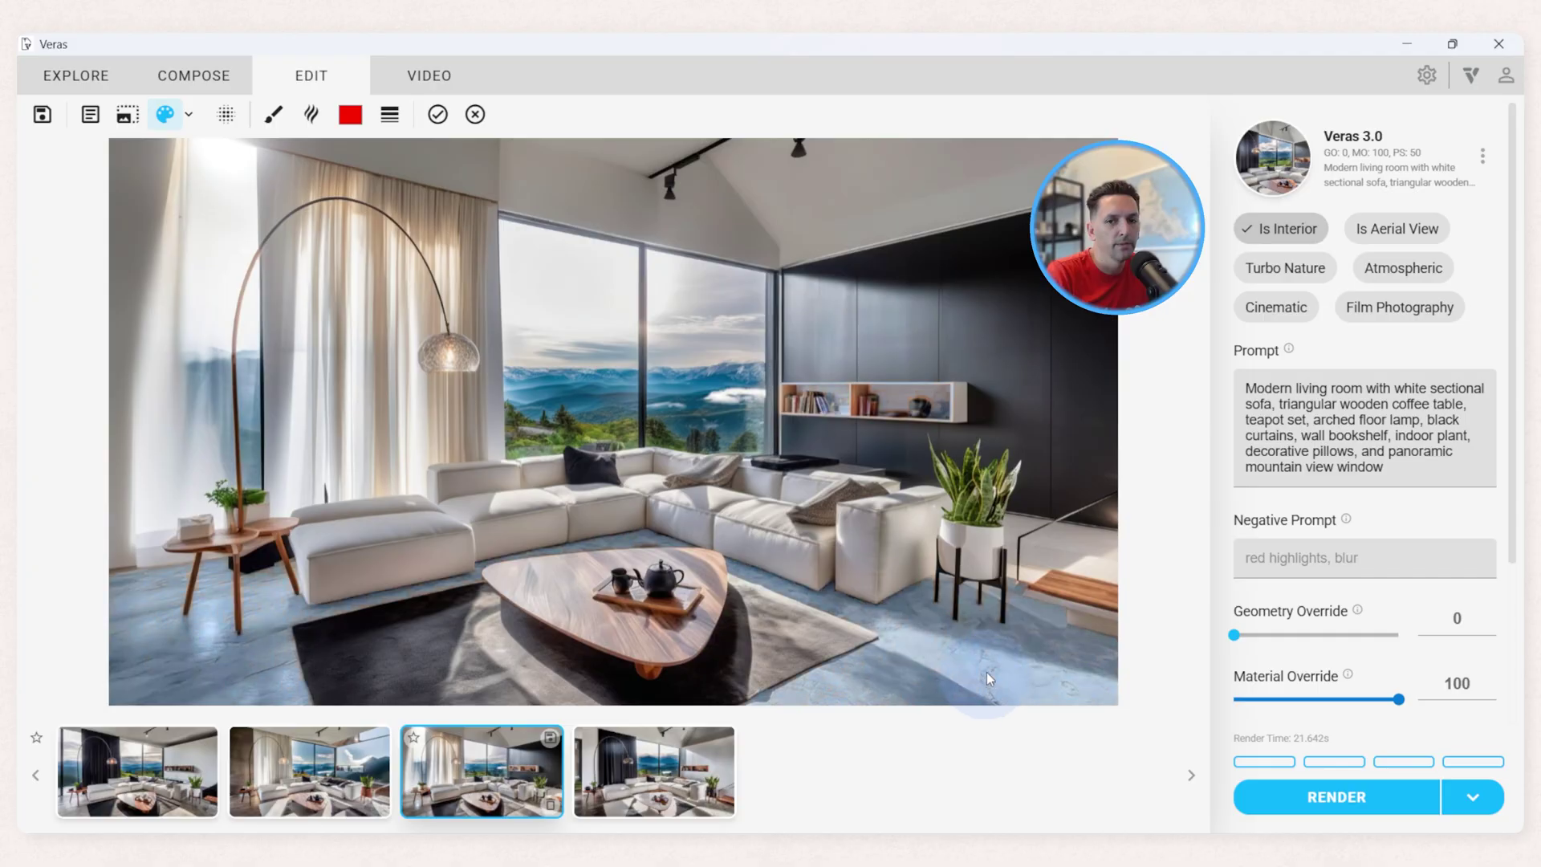
left_click(187, 118)
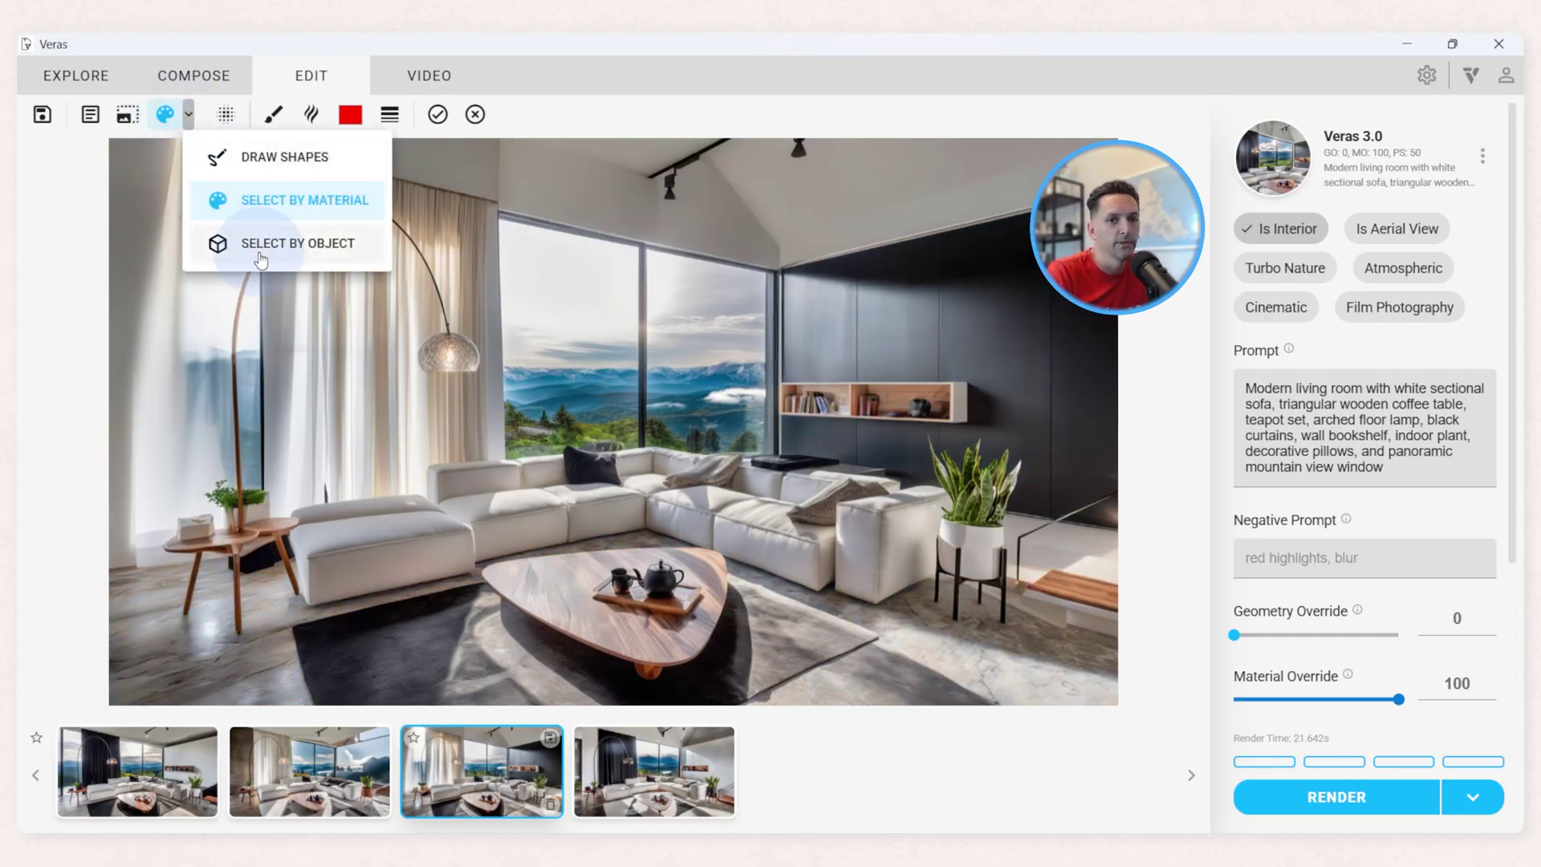
left_click(303, 251)
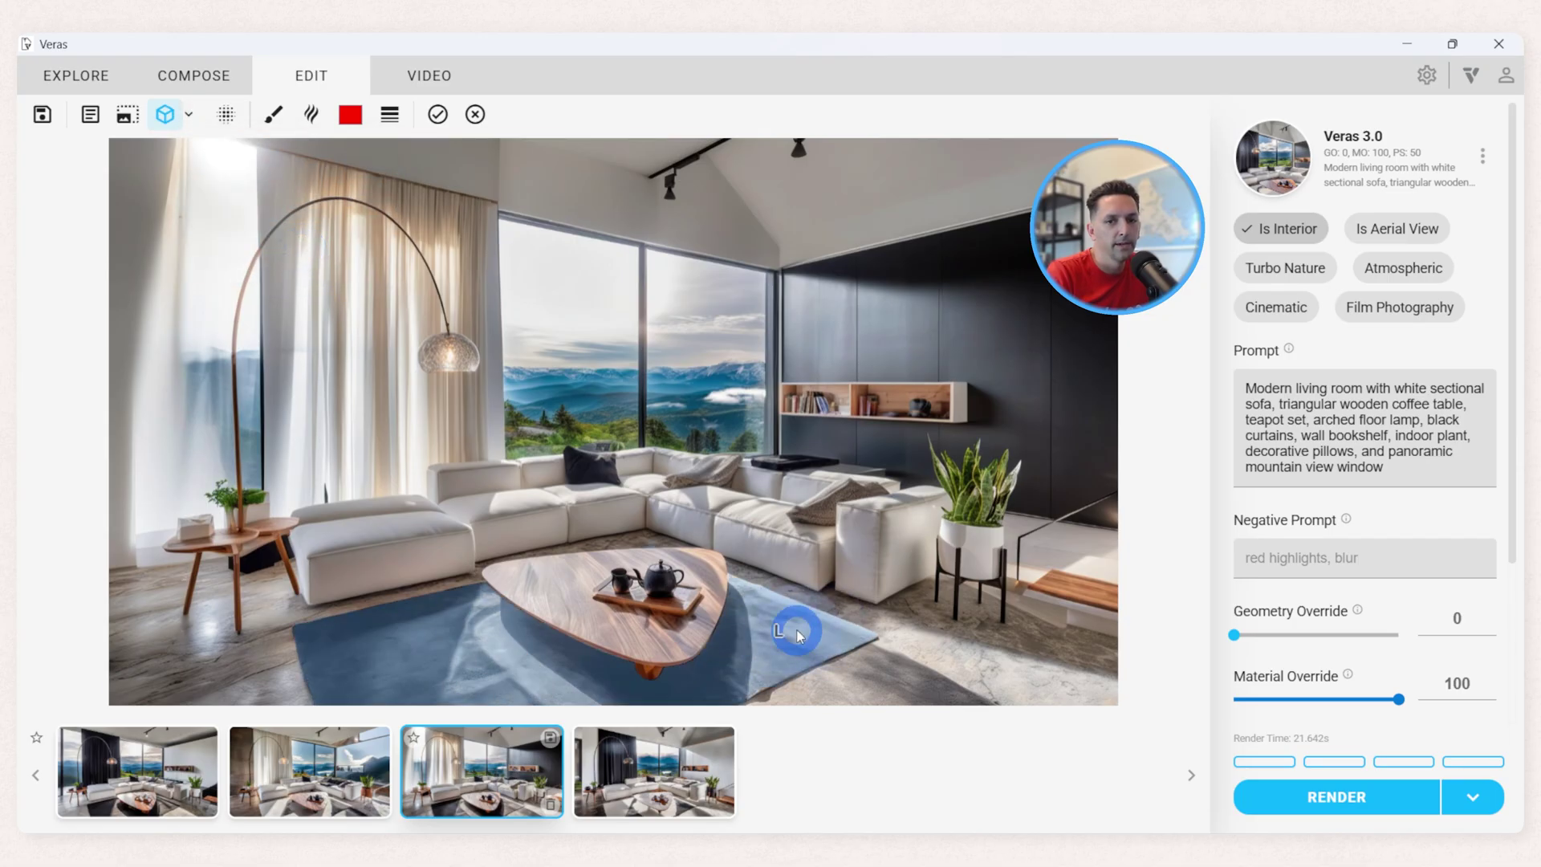
Replace the prompt with 'colorful accent rug' and render the living room.
left_click(1417, 474)
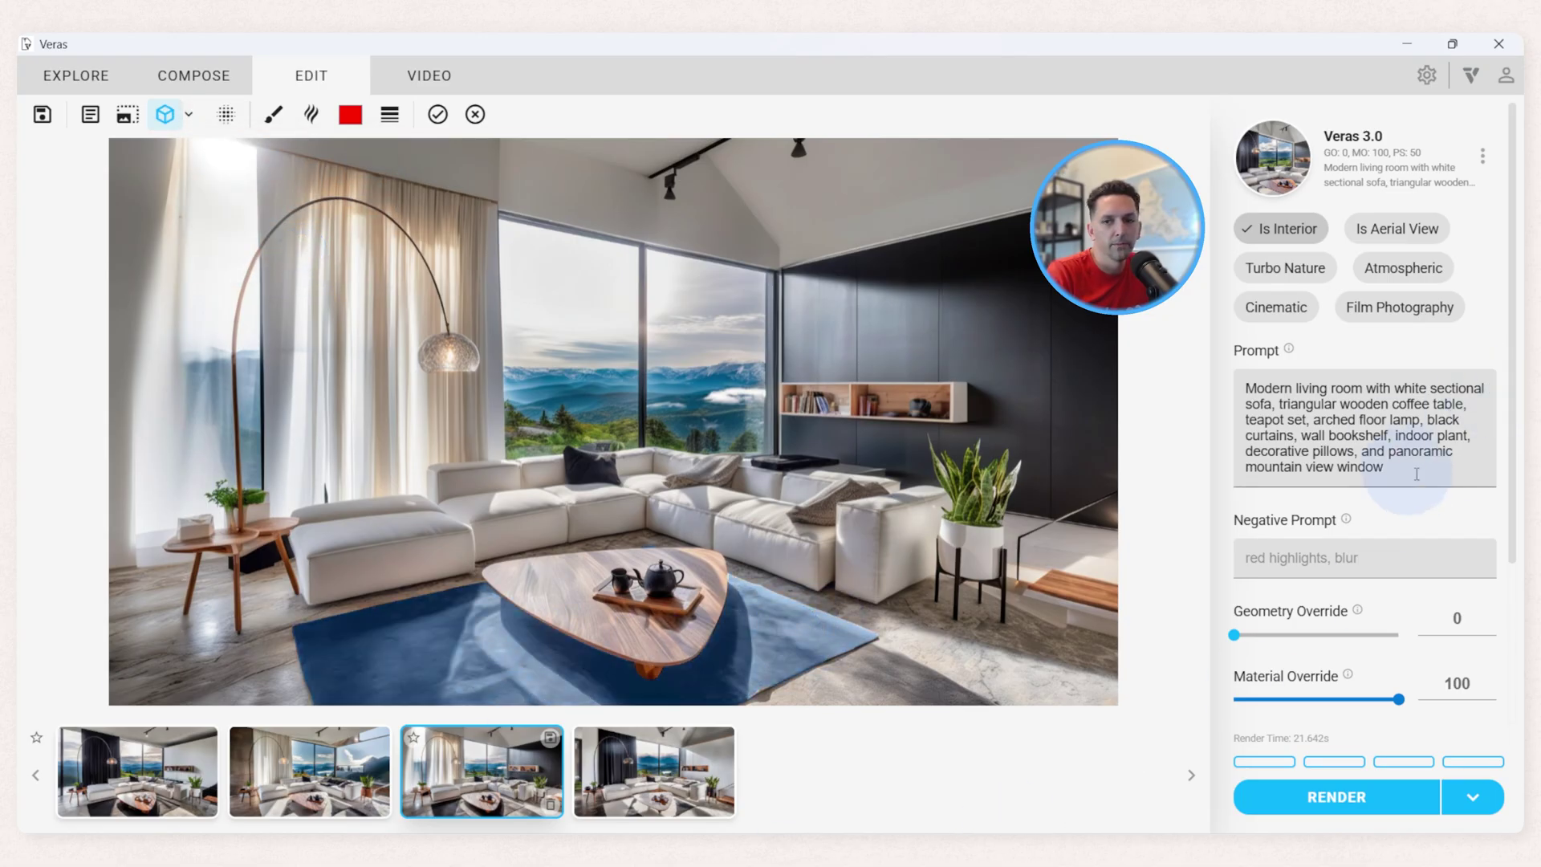
key("ctrl+a")
type("col")
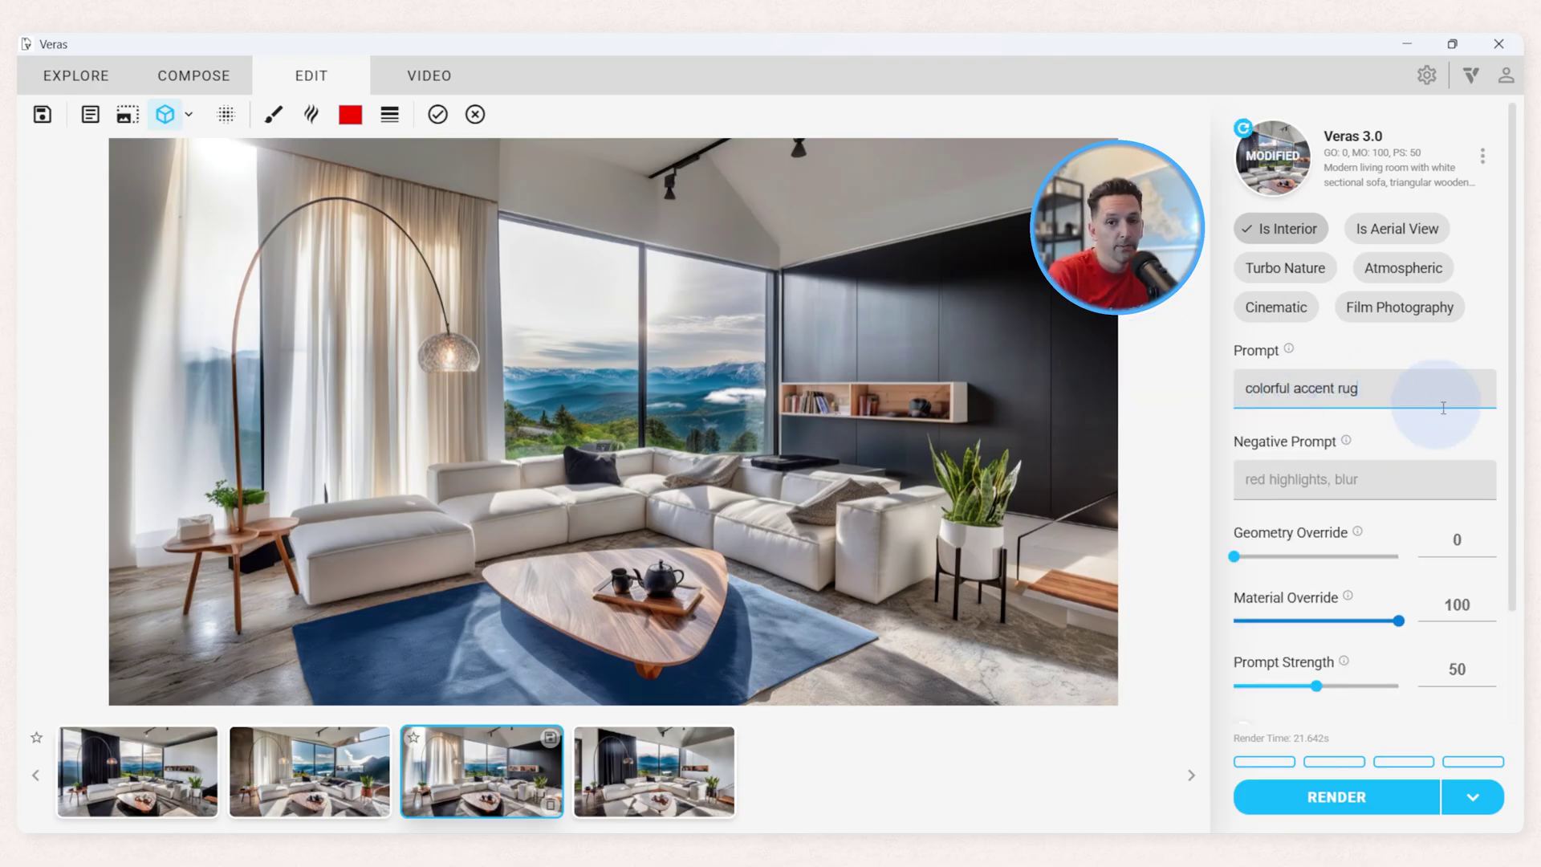
left_click(1395, 796)
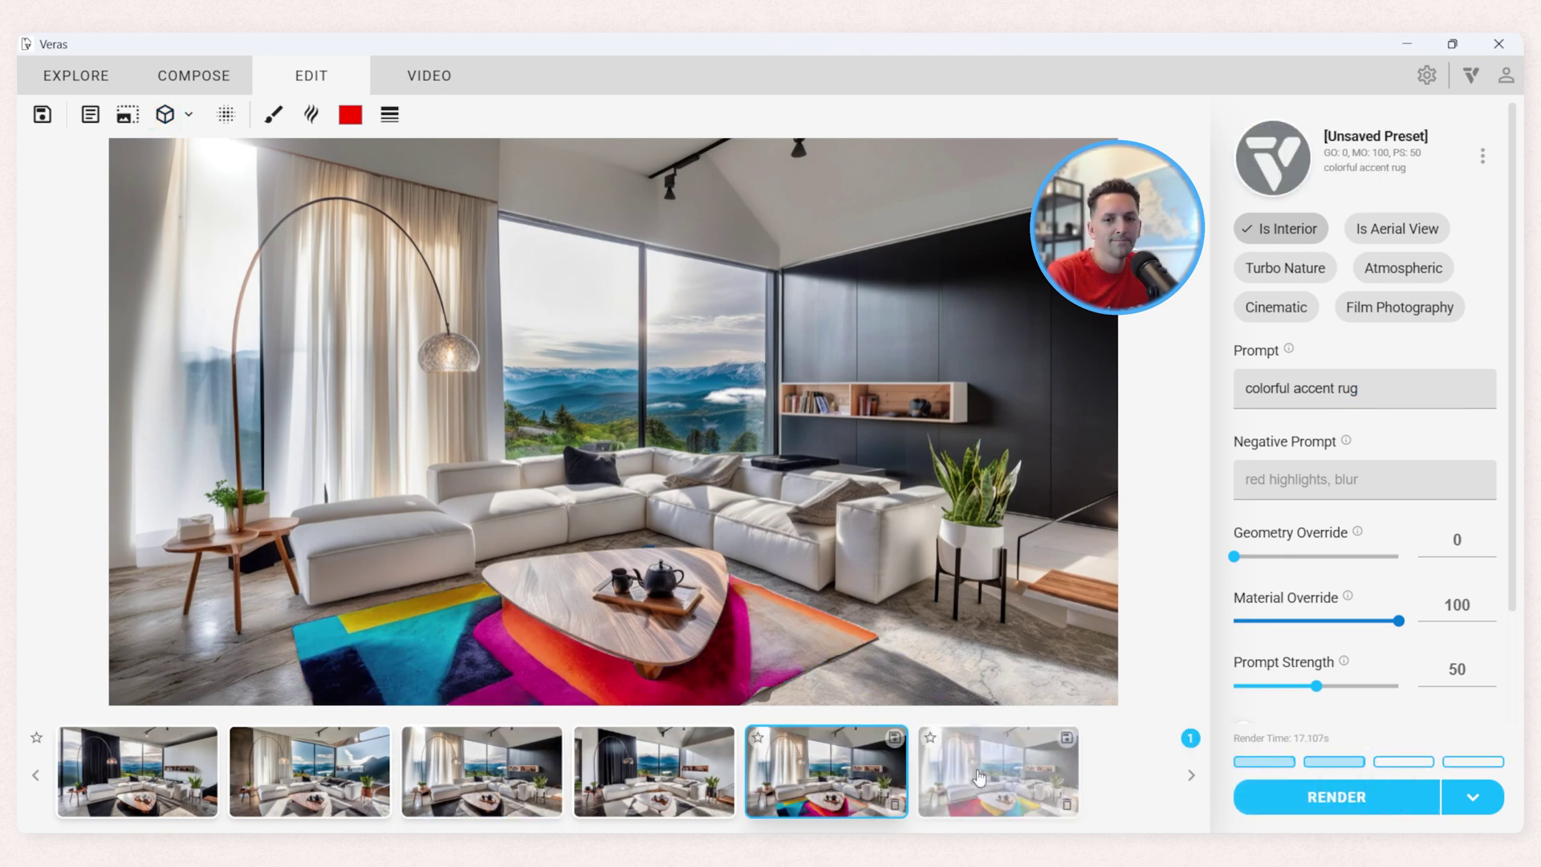
Compare the five new multicoloured-rug render variations.
left_click(979, 776)
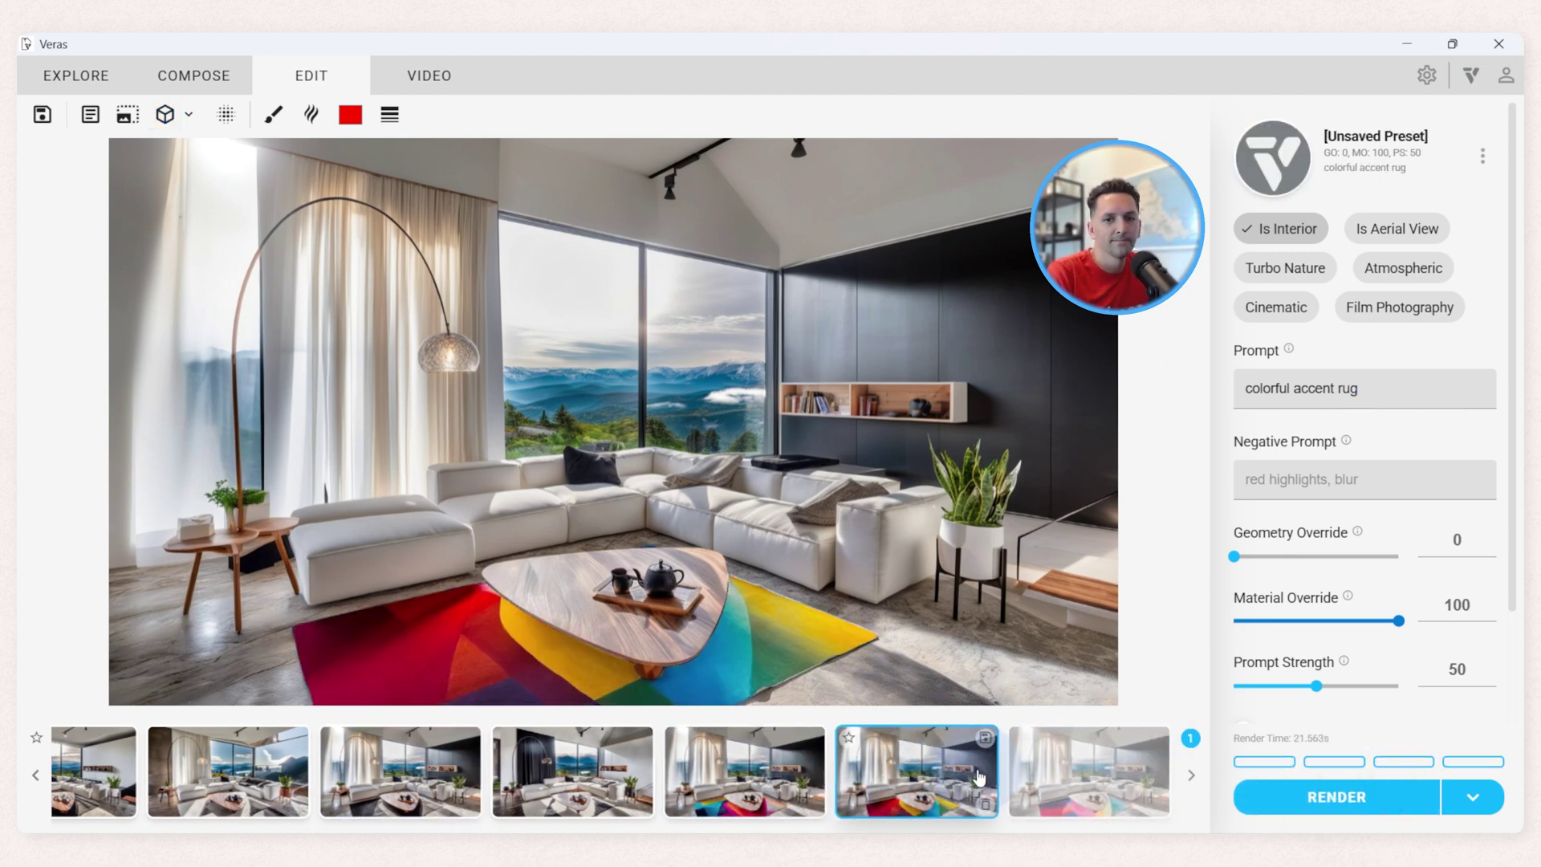
left_click(1128, 770)
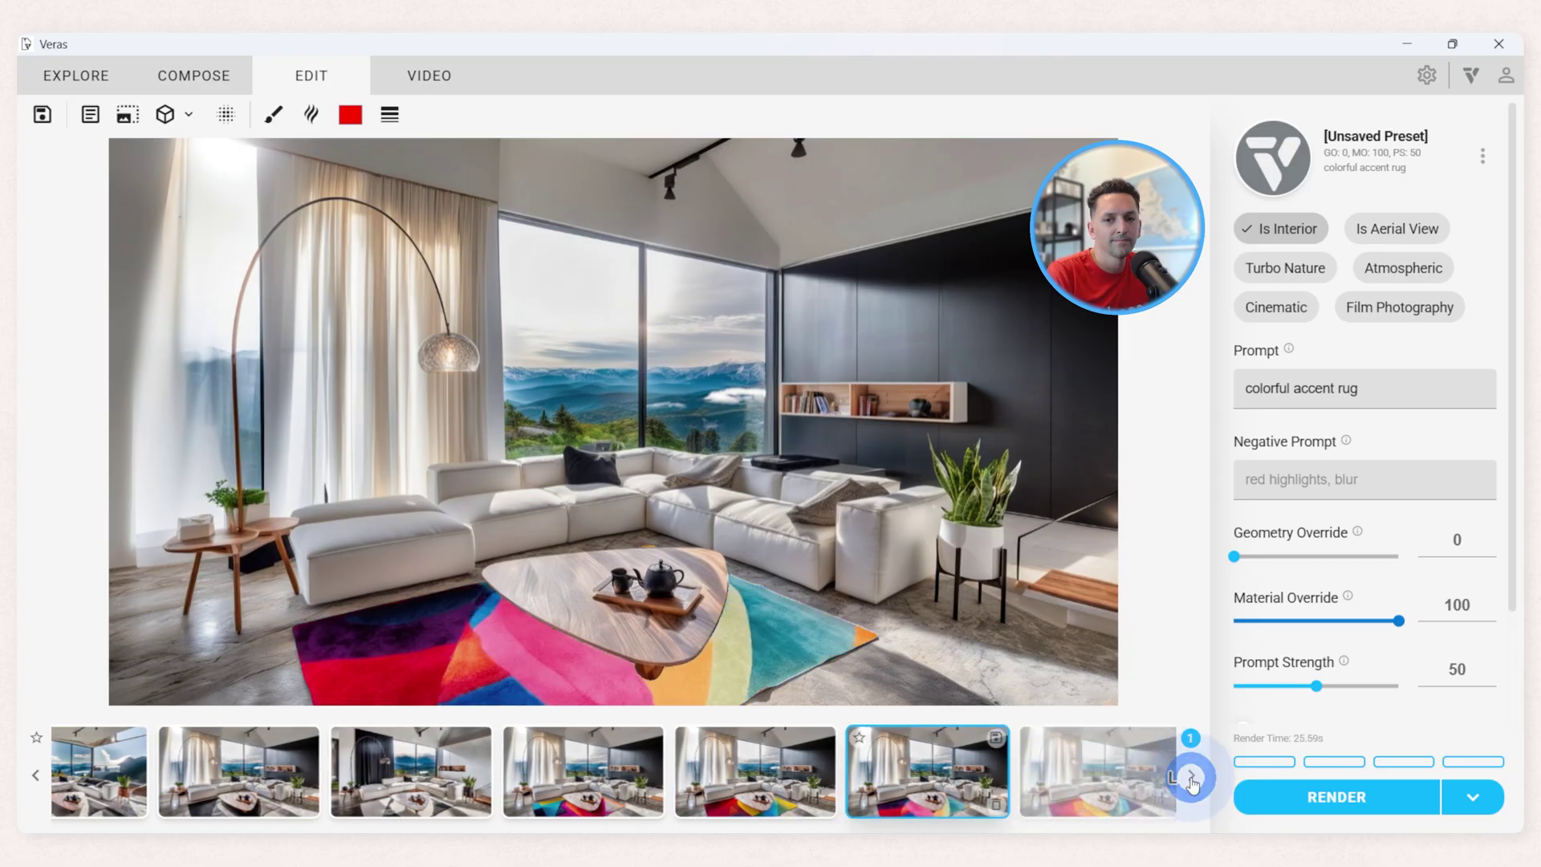
left_click(1084, 769)
left_click(889, 801)
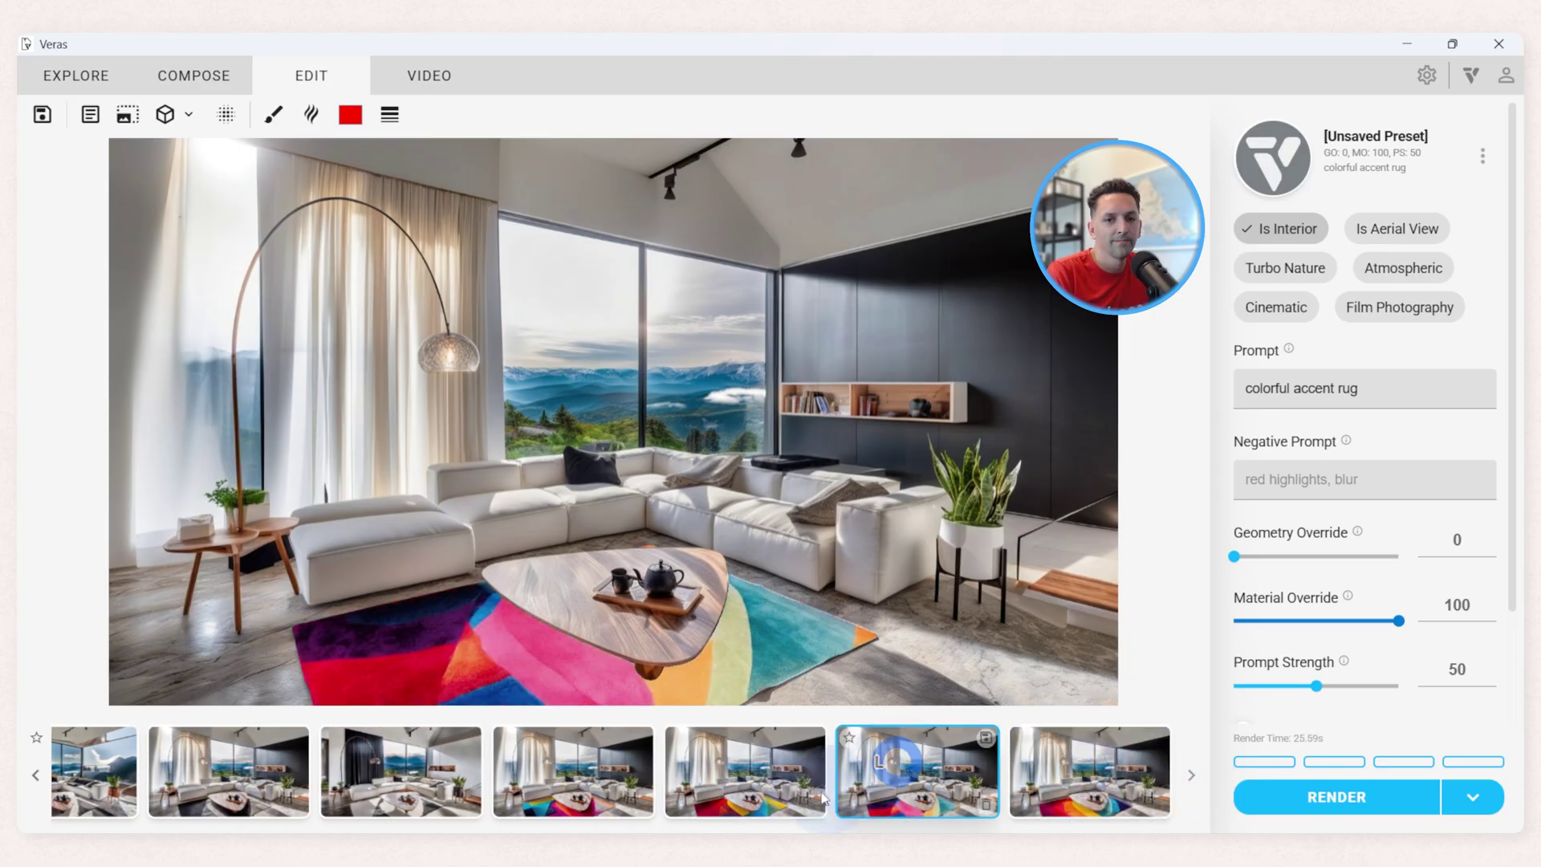
left_click(745, 803)
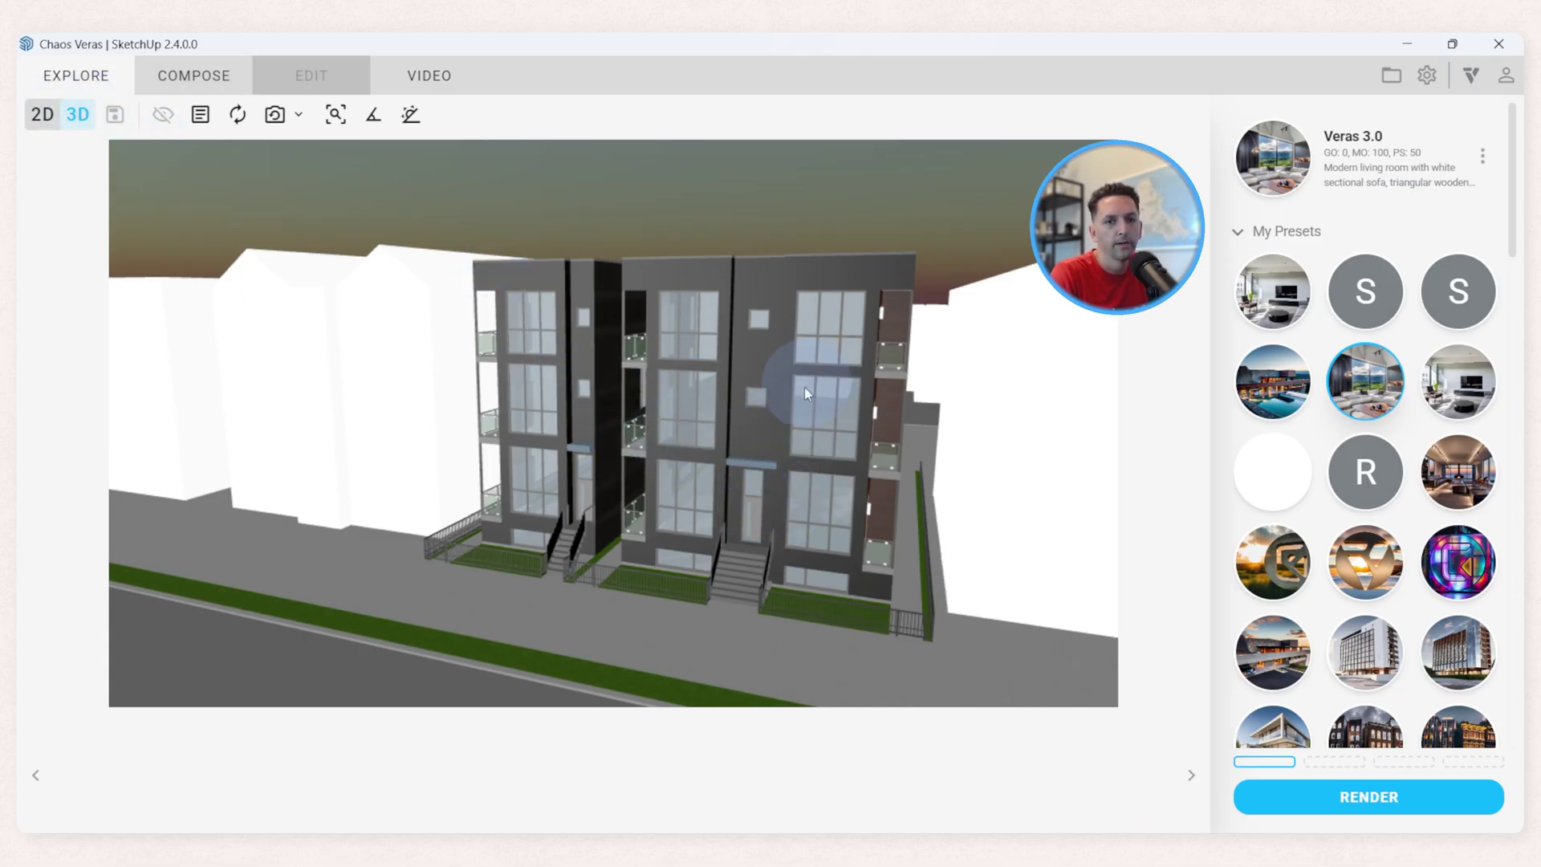
mouse_move(734, 377)
middle_mouse_down()
mouse_move(660, 372)
mouse_move(740, 396)
mouse_move(846, 378)
mouse_move(724, 387)
mouse_move(698, 368)
mouse_move(712, 334)
mouse_move(642, 330)
middle_mouse_up()
scroll(650, 329, "down", 10)
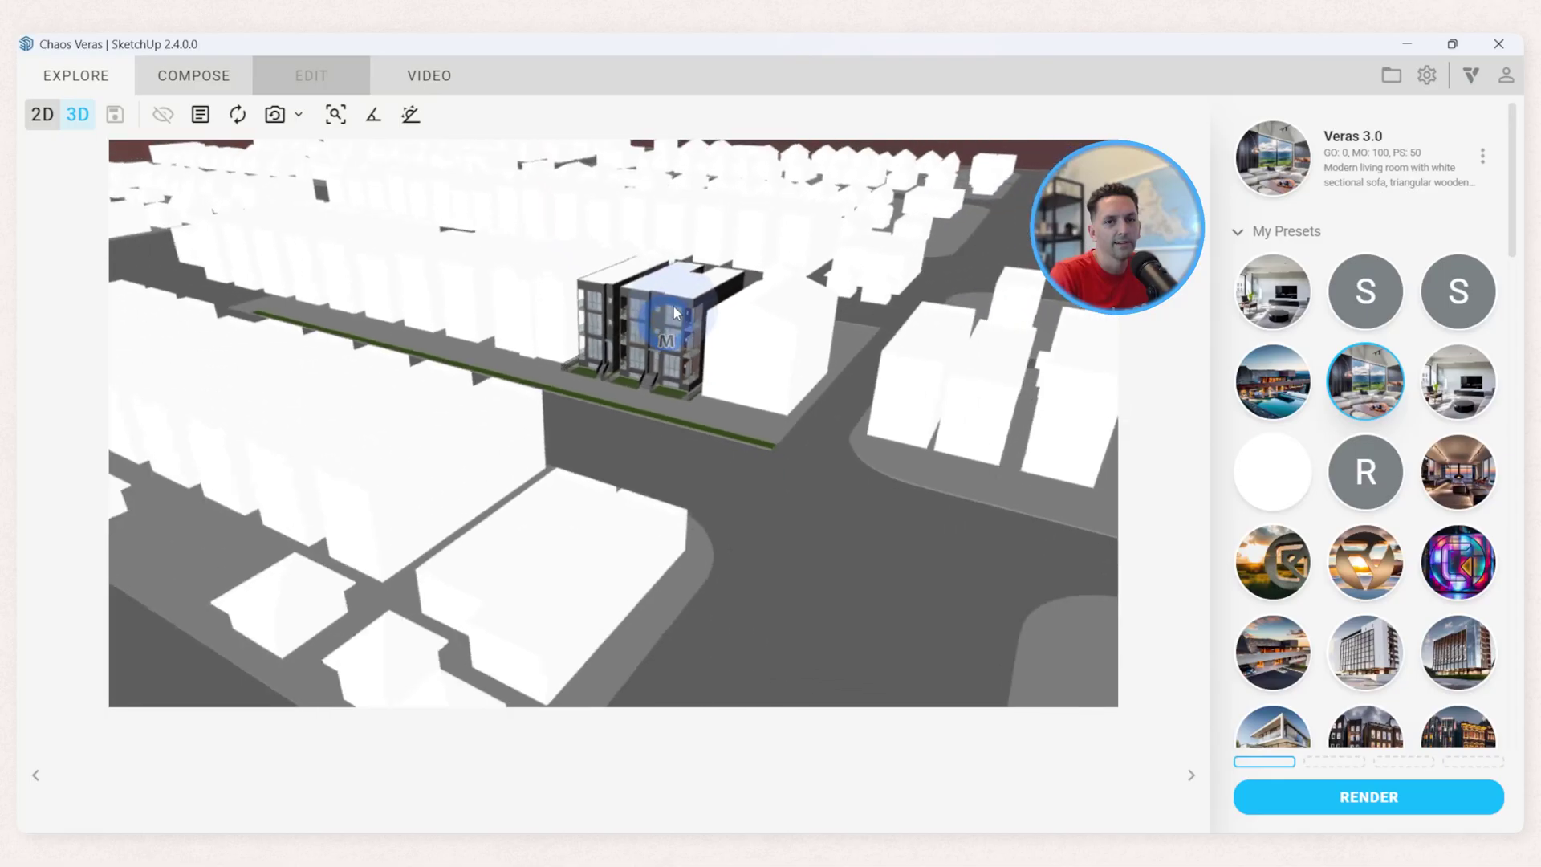
scroll(678, 305, "up", 10)
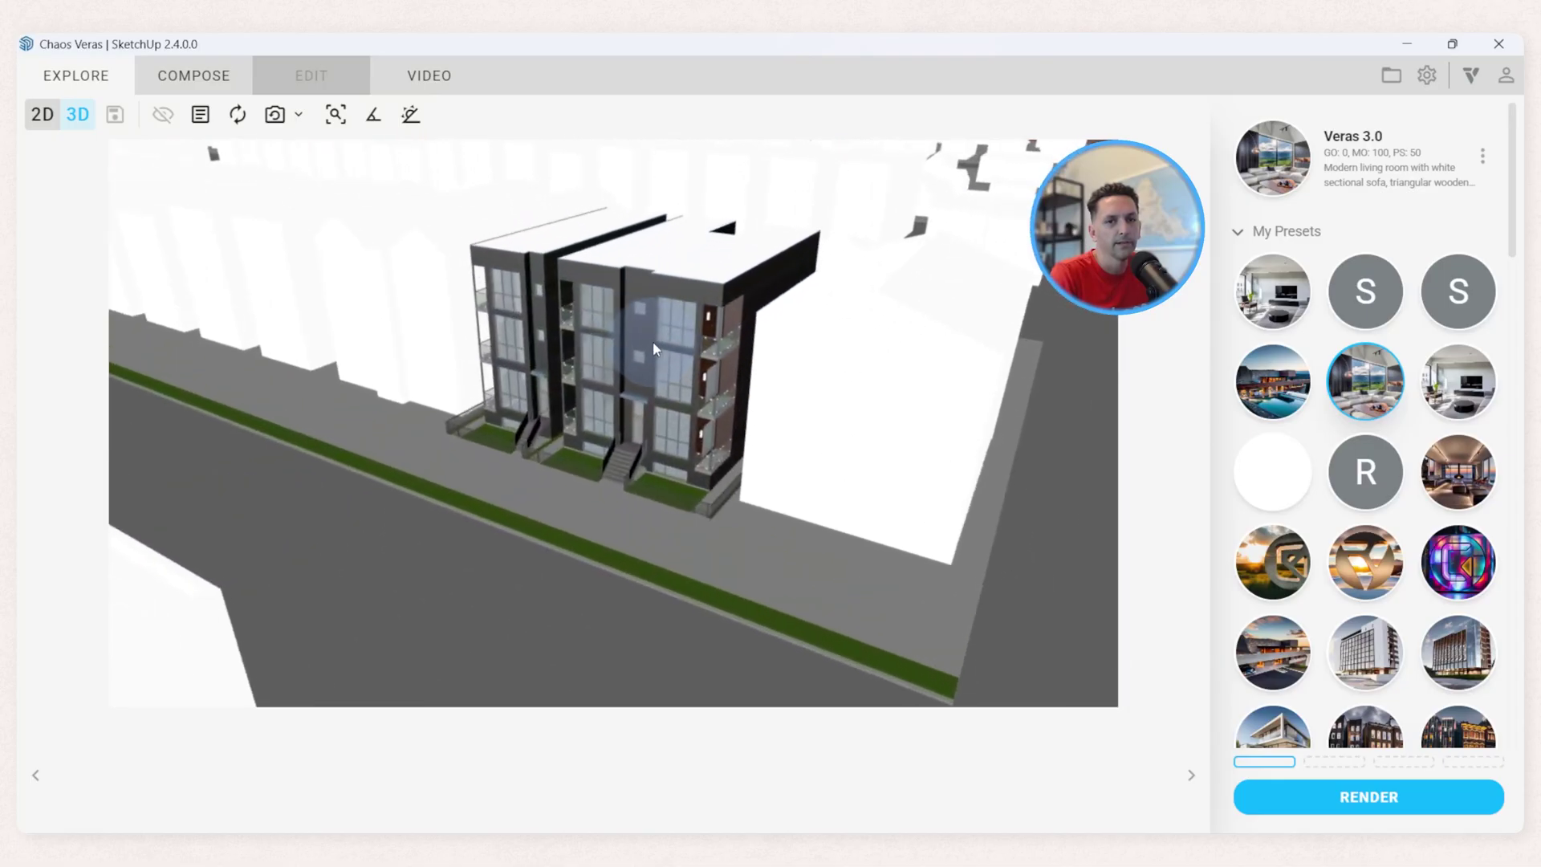
mouse_move(649, 346)
middle_mouse_down()
mouse_move(659, 330)
mouse_move(699, 339)
mouse_move(638, 358)
middle_mouse_up()
scroll(642, 357, "up", 3)
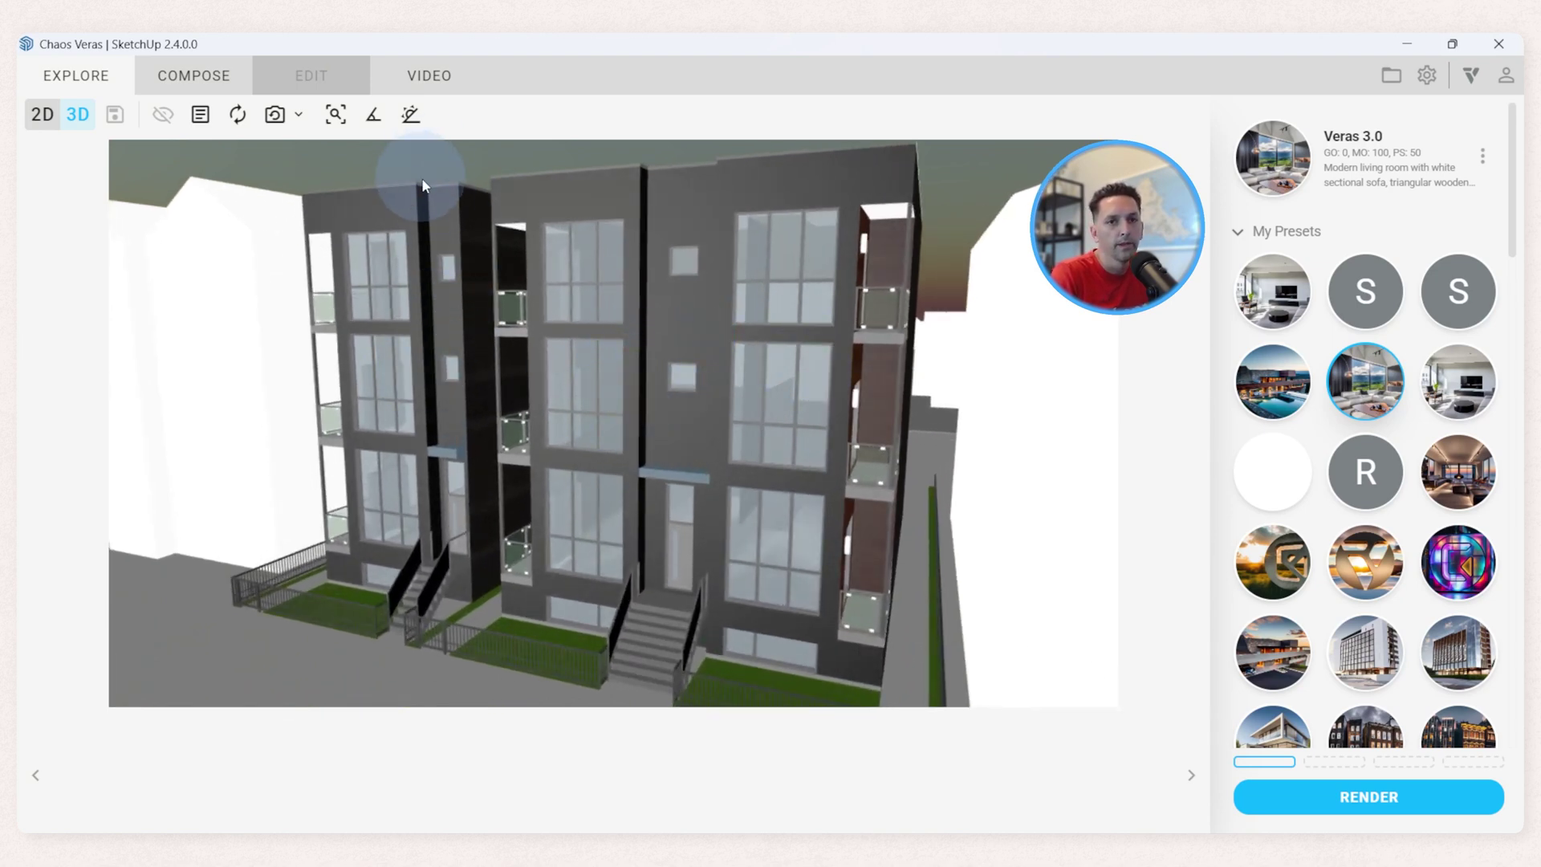
scroll(485, 250, "down", 5)
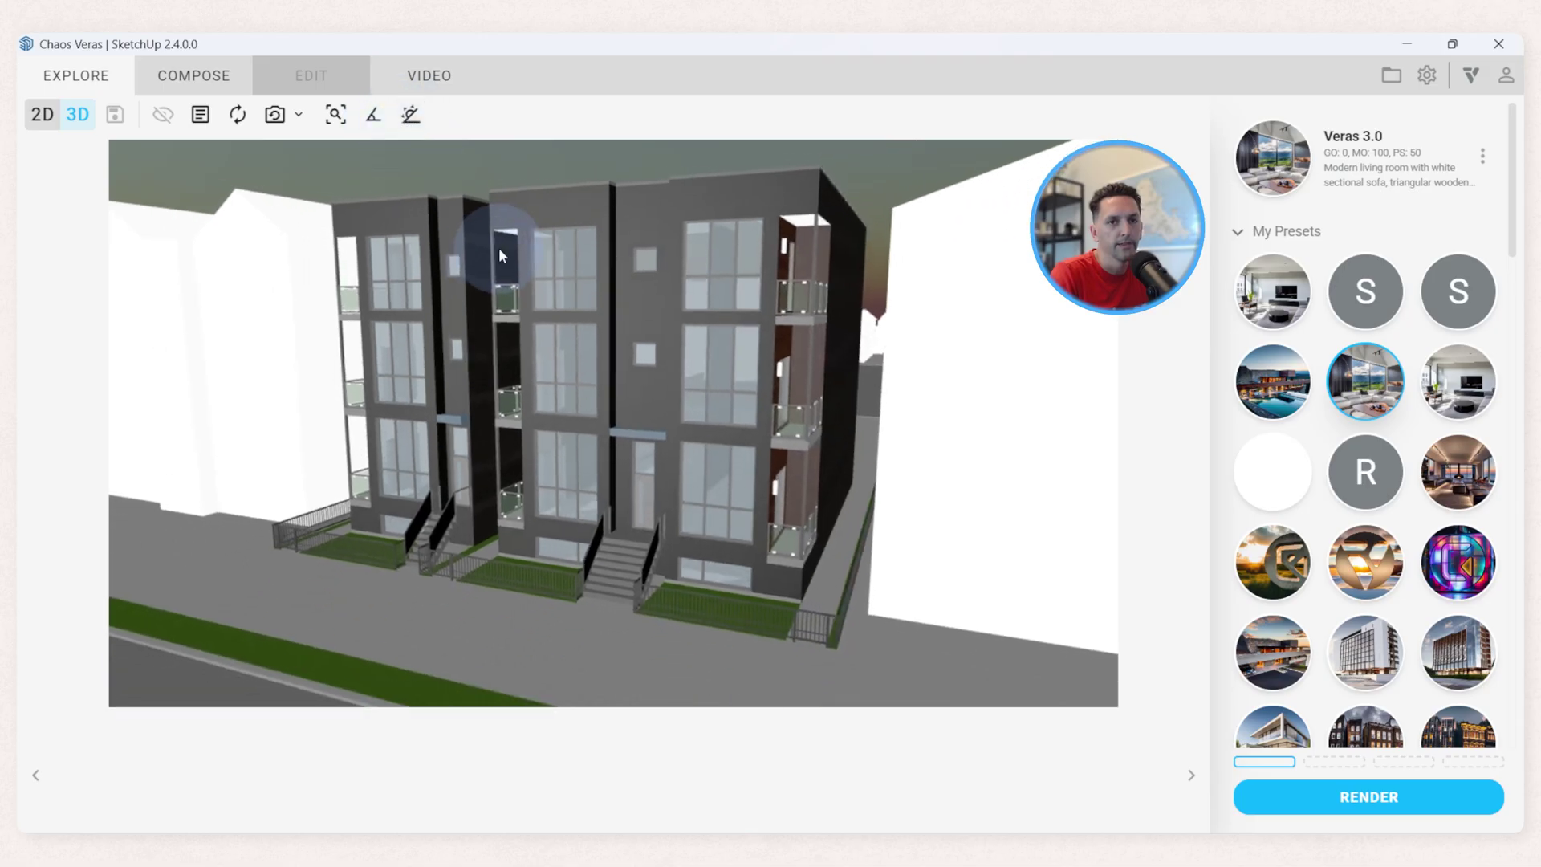
mouse_move(523, 255)
middle_mouse_down()
mouse_move(509, 251)
mouse_move(653, 326)
mouse_move(634, 330)
mouse_move(701, 378)
middle_mouse_up()
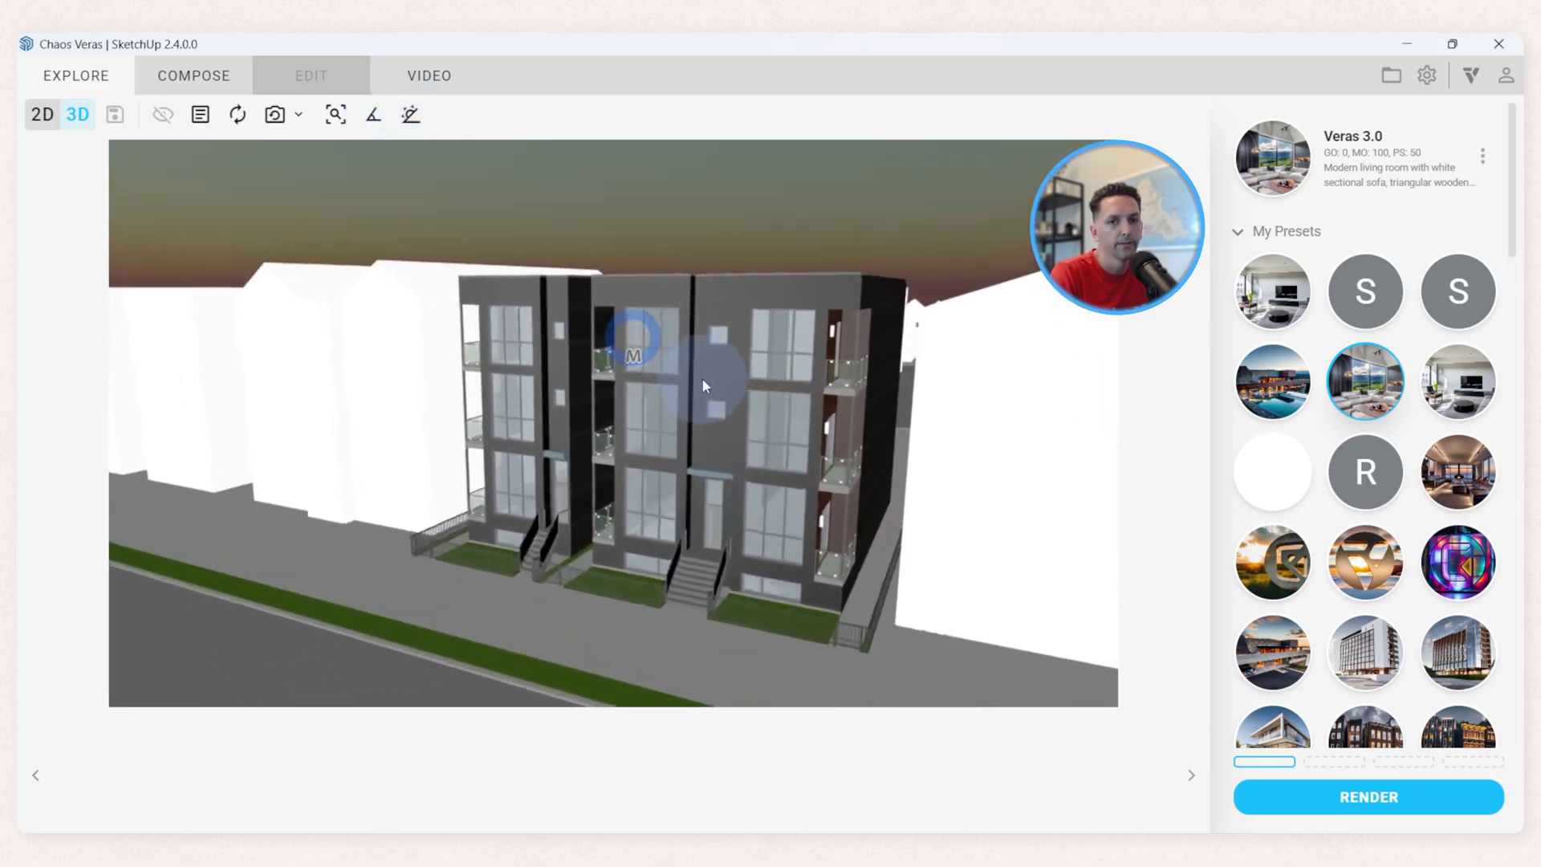
Set the sun elevation to -0.7, sun position to -3 and sun intensity to 3.9.
left_click(410, 114)
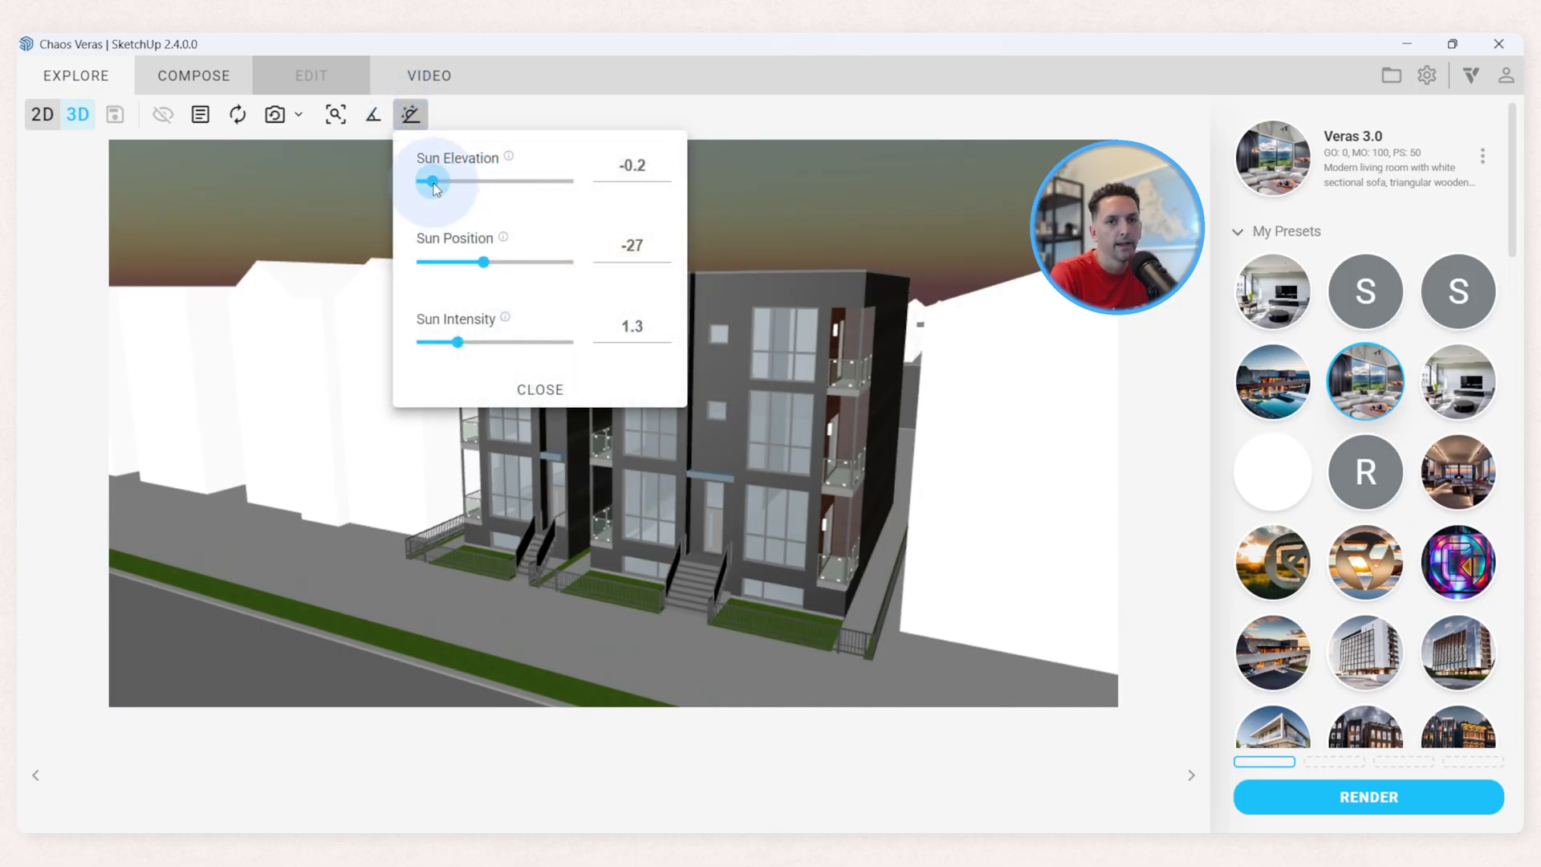
mouse_move(434, 182)
left_mouse_down()
mouse_move(485, 189)
mouse_move(444, 189)
left_mouse_up()
left_click(482, 265)
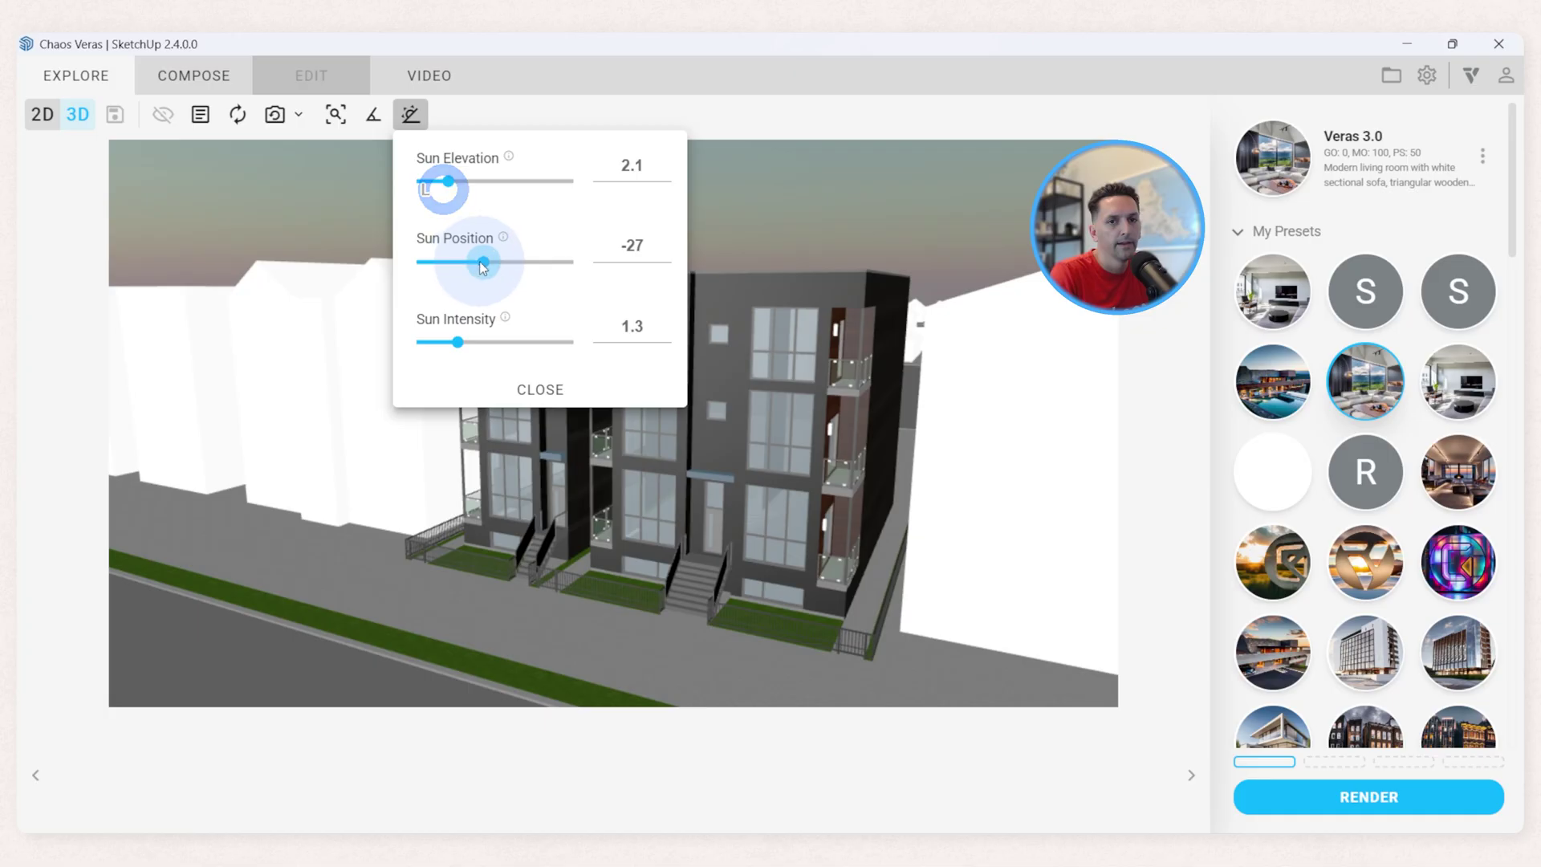
left_click_drag(482, 266, 423, 255)
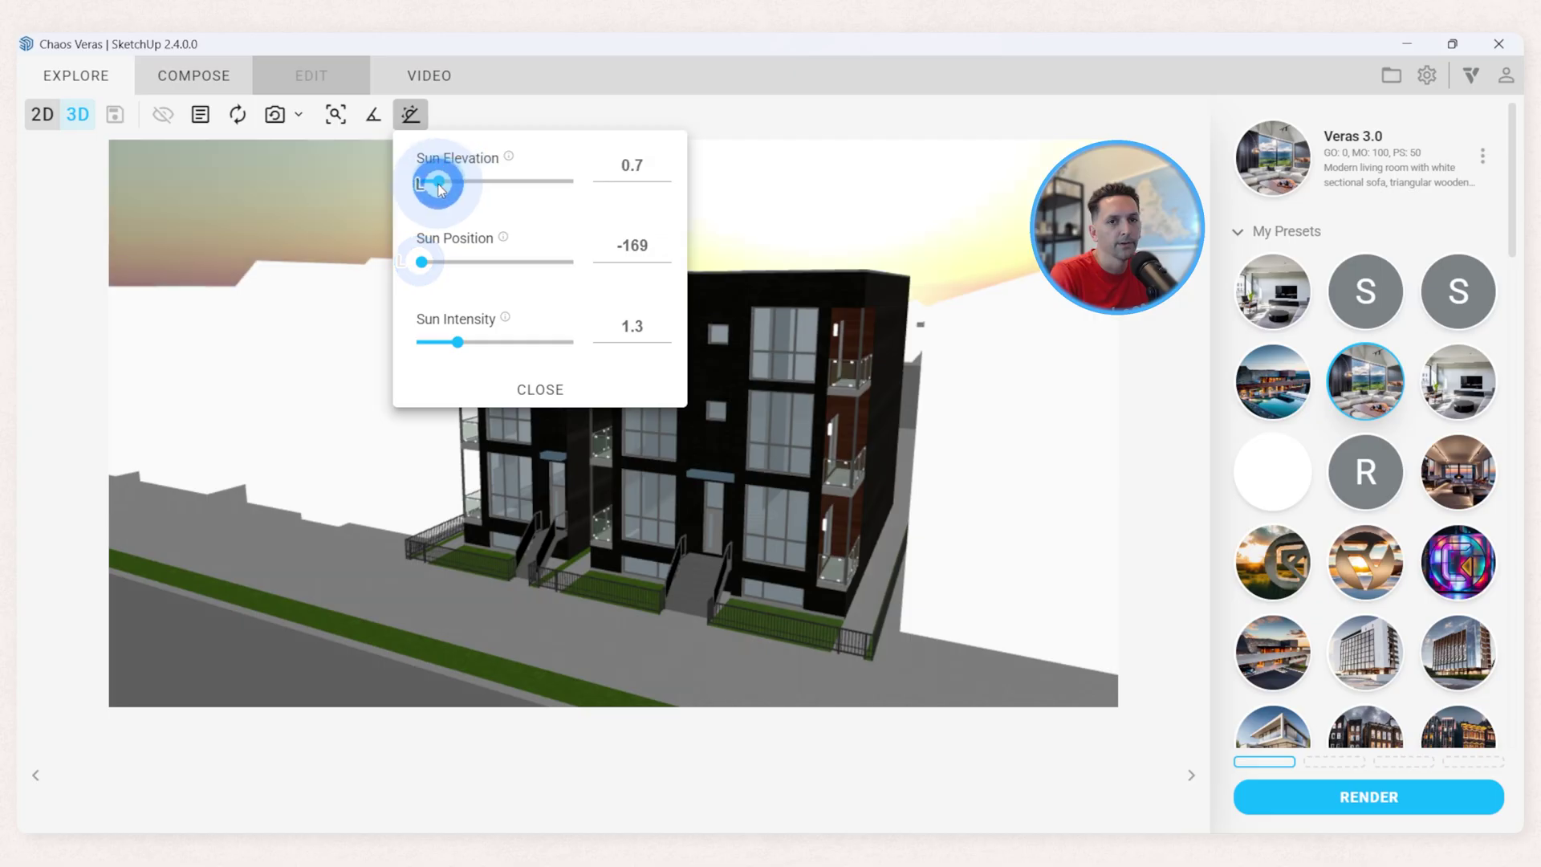
left_click_drag(440, 191, 433, 191)
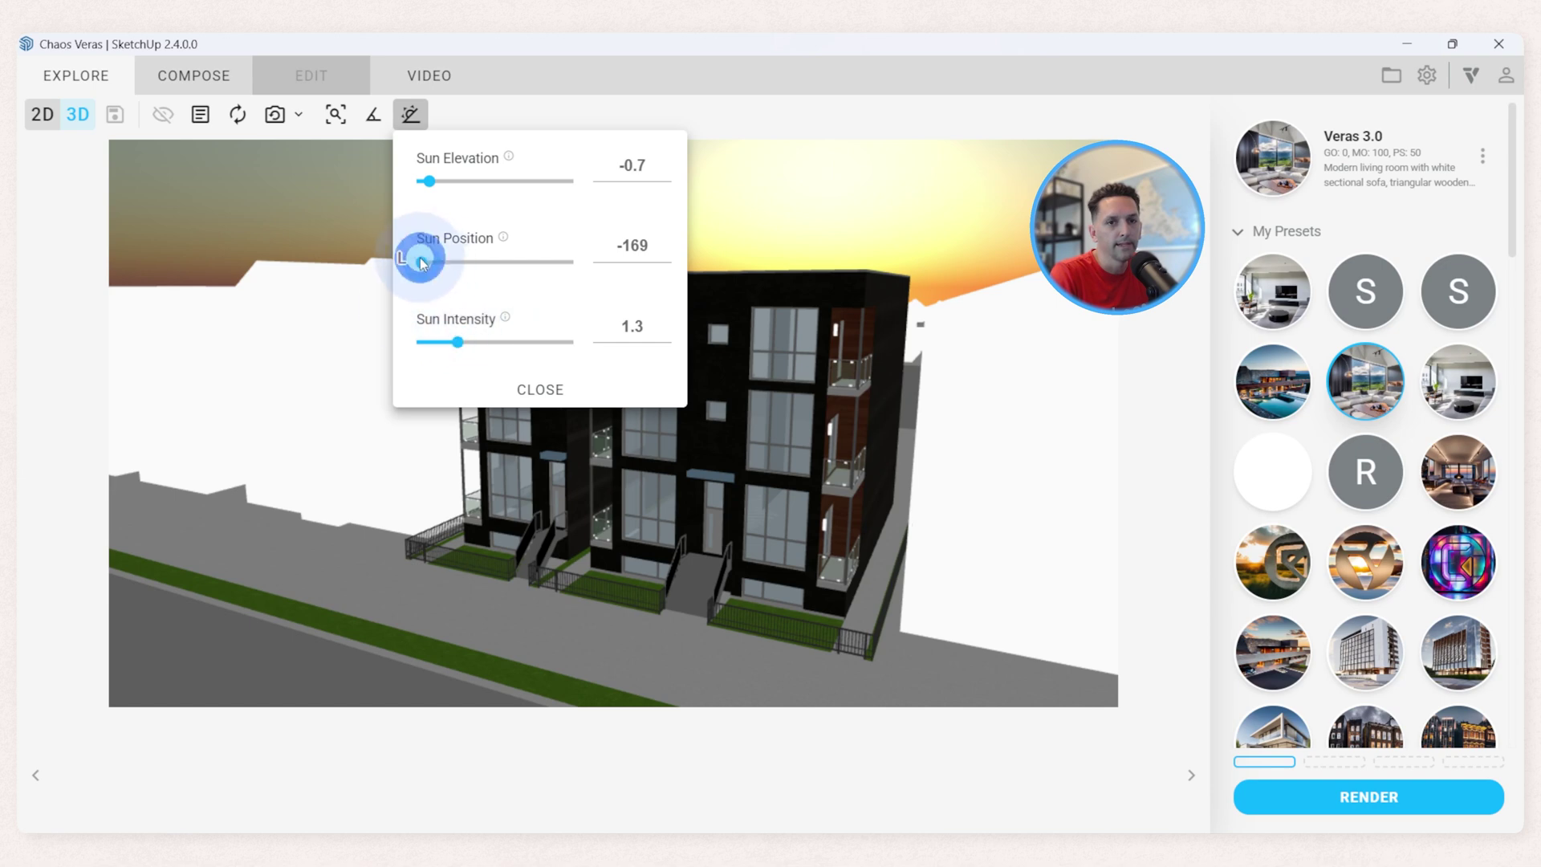
left_click_drag(421, 262, 493, 254)
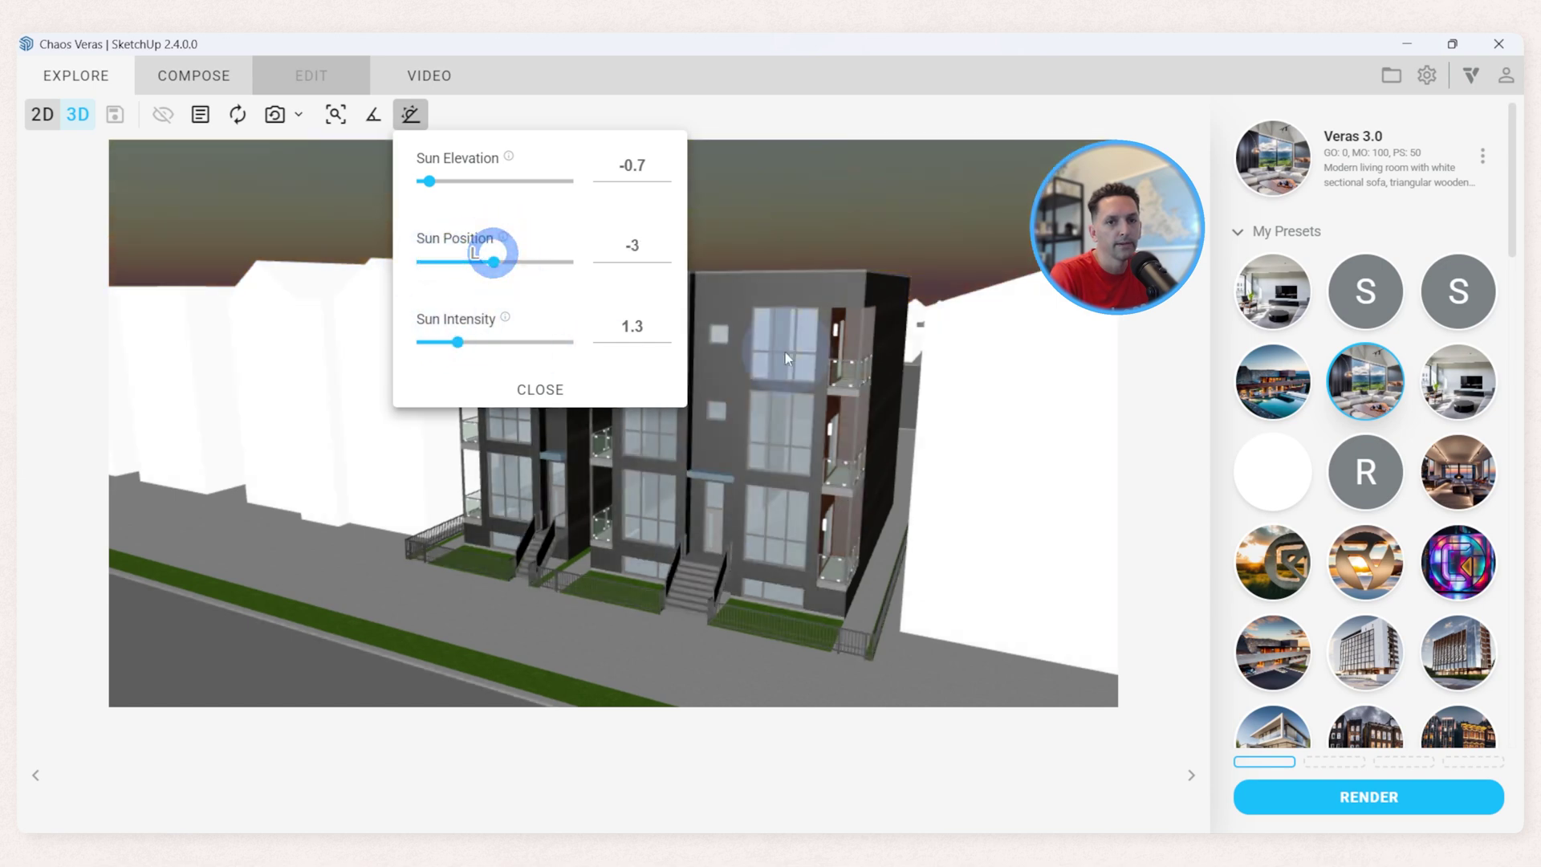
mouse_move(463, 343)
left_mouse_down()
mouse_move(445, 340)
mouse_move(543, 347)
mouse_move(447, 343)
mouse_move(531, 346)
mouse_move(447, 344)
mouse_move(482, 344)
left_mouse_up()
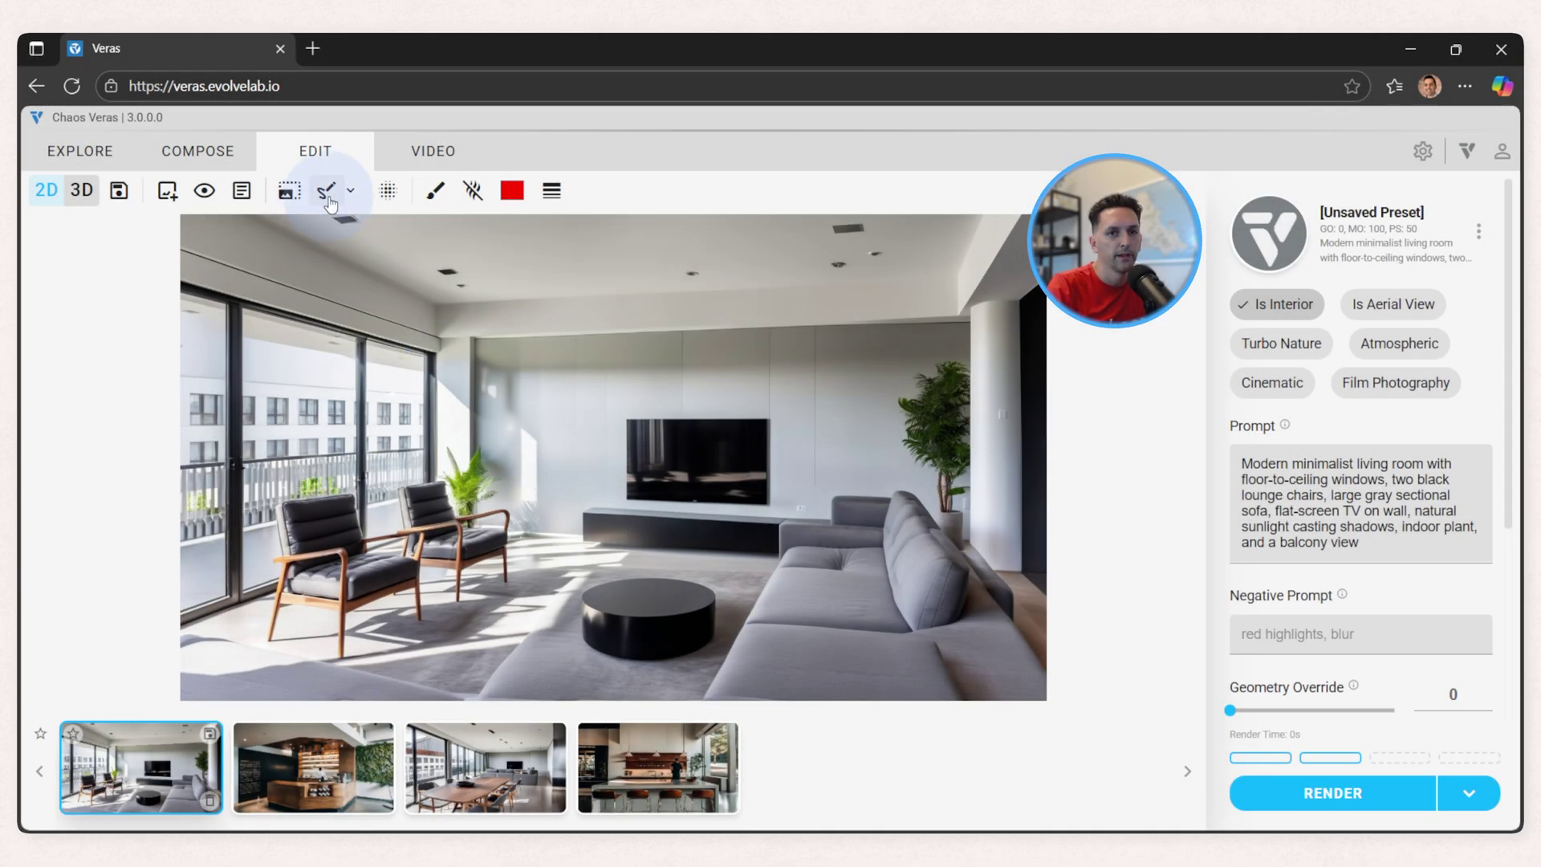
Draw a polygon mask around the TV wall and console.
left_click(327, 195)
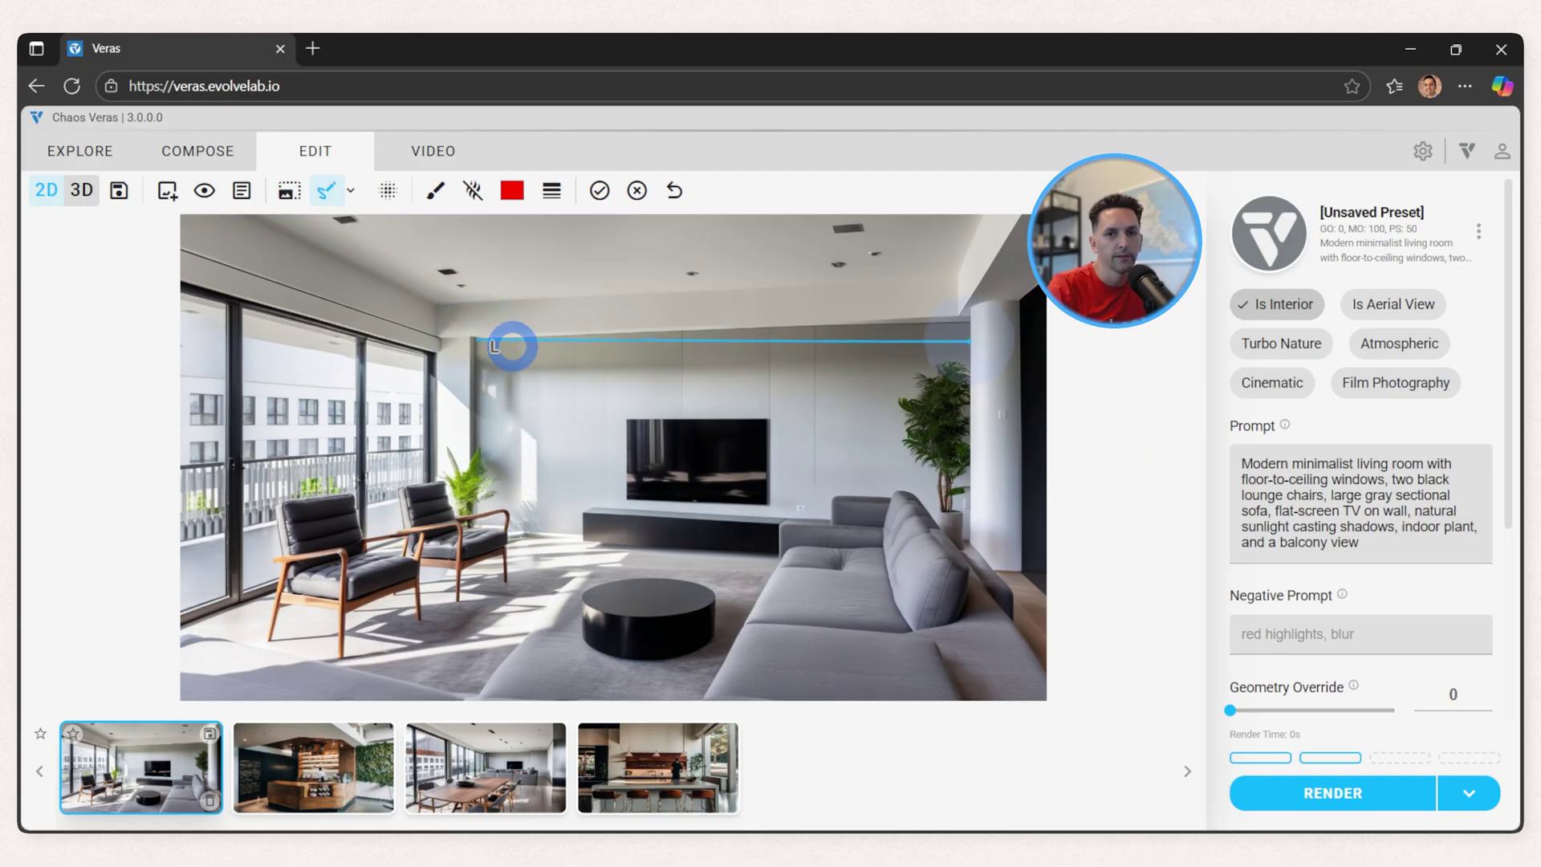
left_click(974, 383)
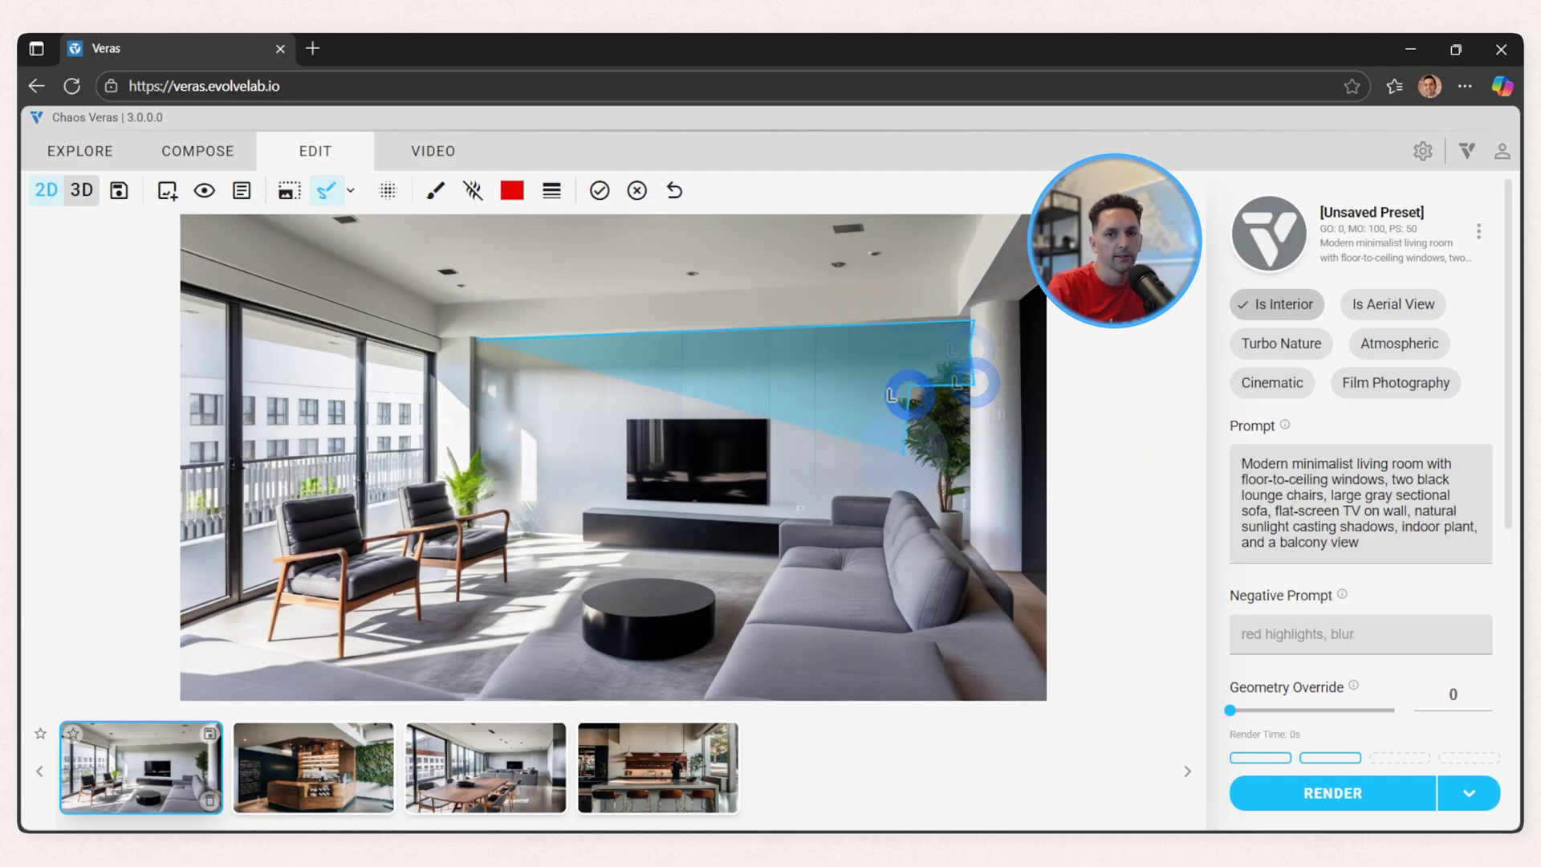
left_click(959, 544)
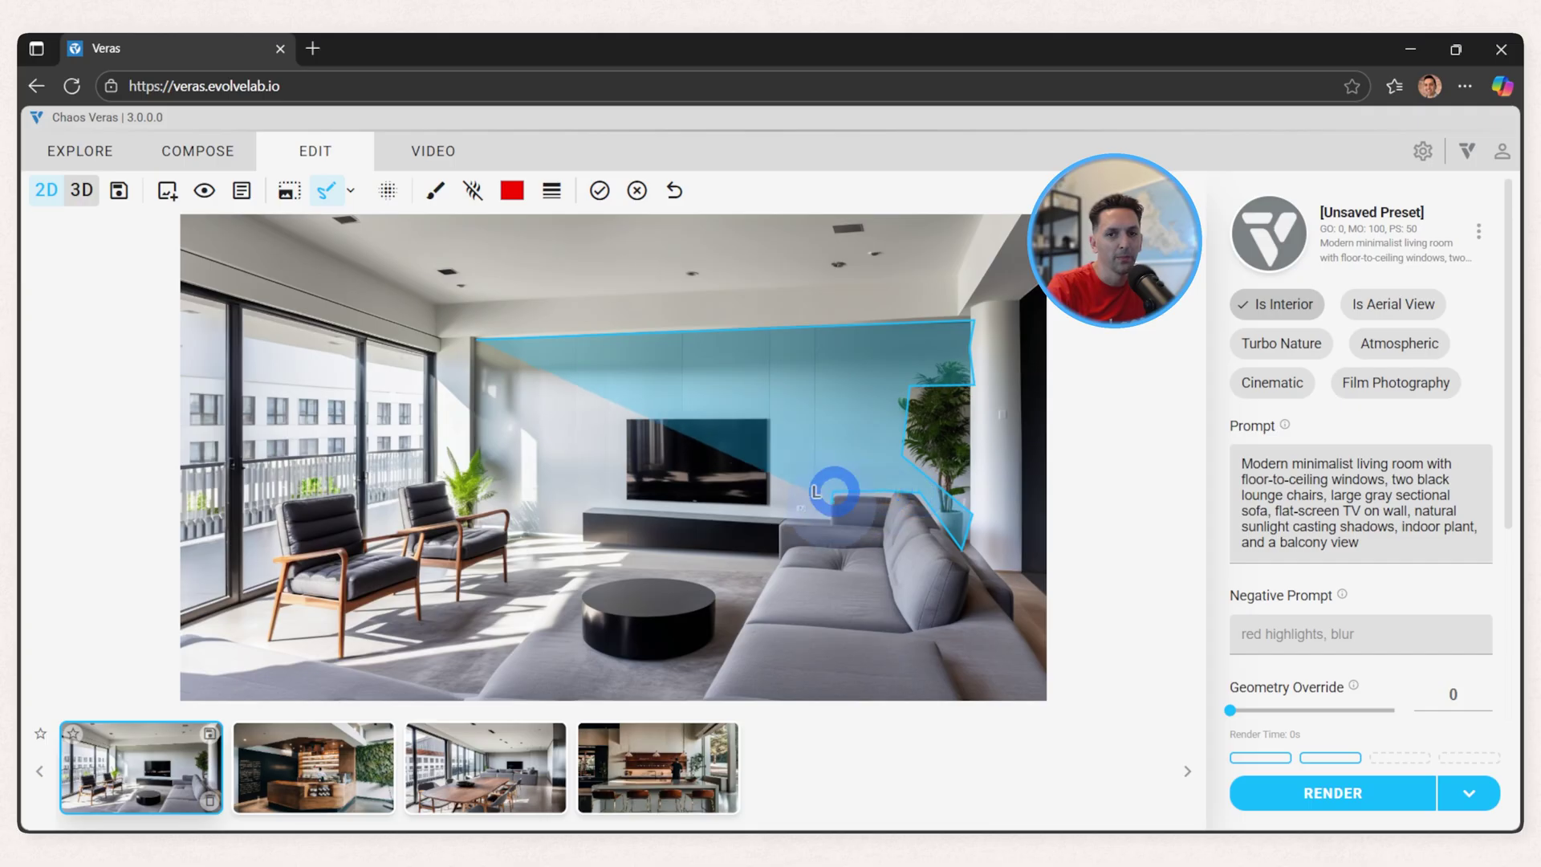
left_click(592, 513)
left_click(560, 535)
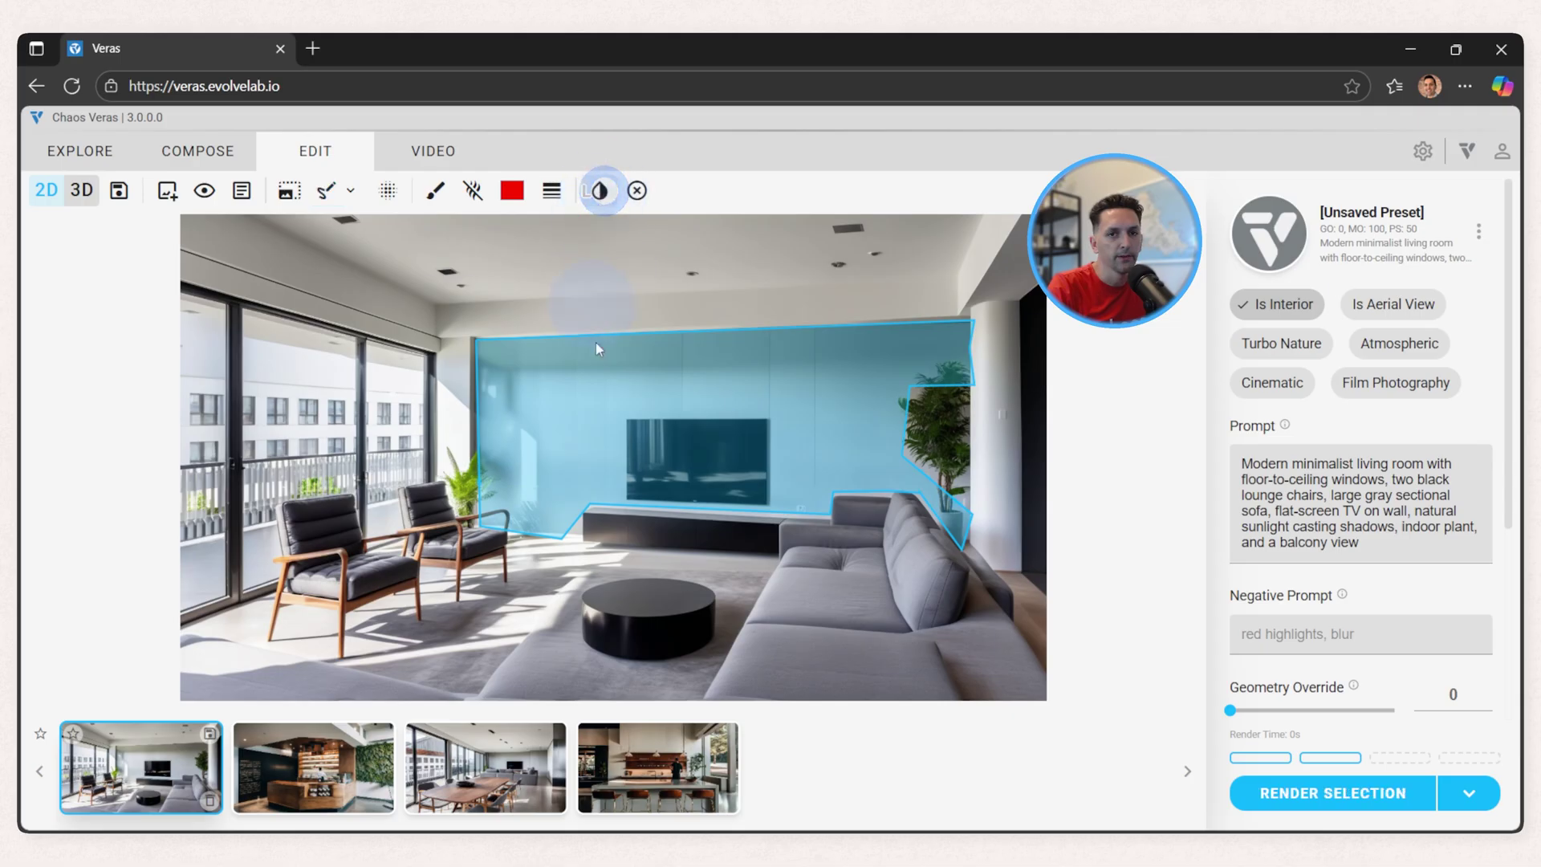
Reshape the wall mask, raising its top edge and pulling the corner by the sofa down.
left_click(731, 370)
mouse_move(742, 380)
left_mouse_down()
mouse_move(758, 408)
mouse_move(738, 386)
left_mouse_up()
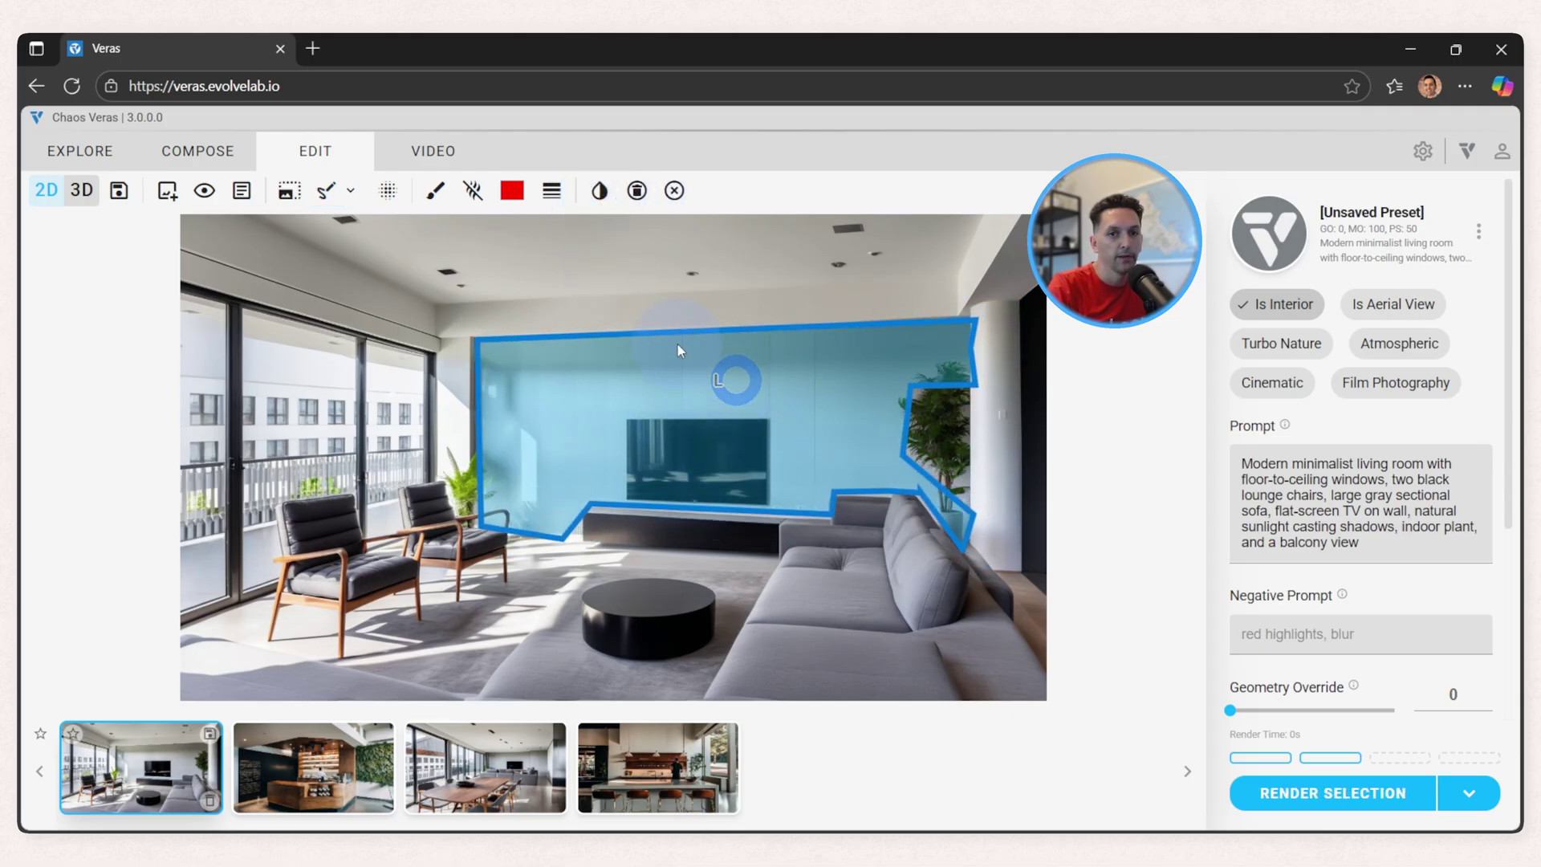
left_click_drag(682, 332, 680, 301)
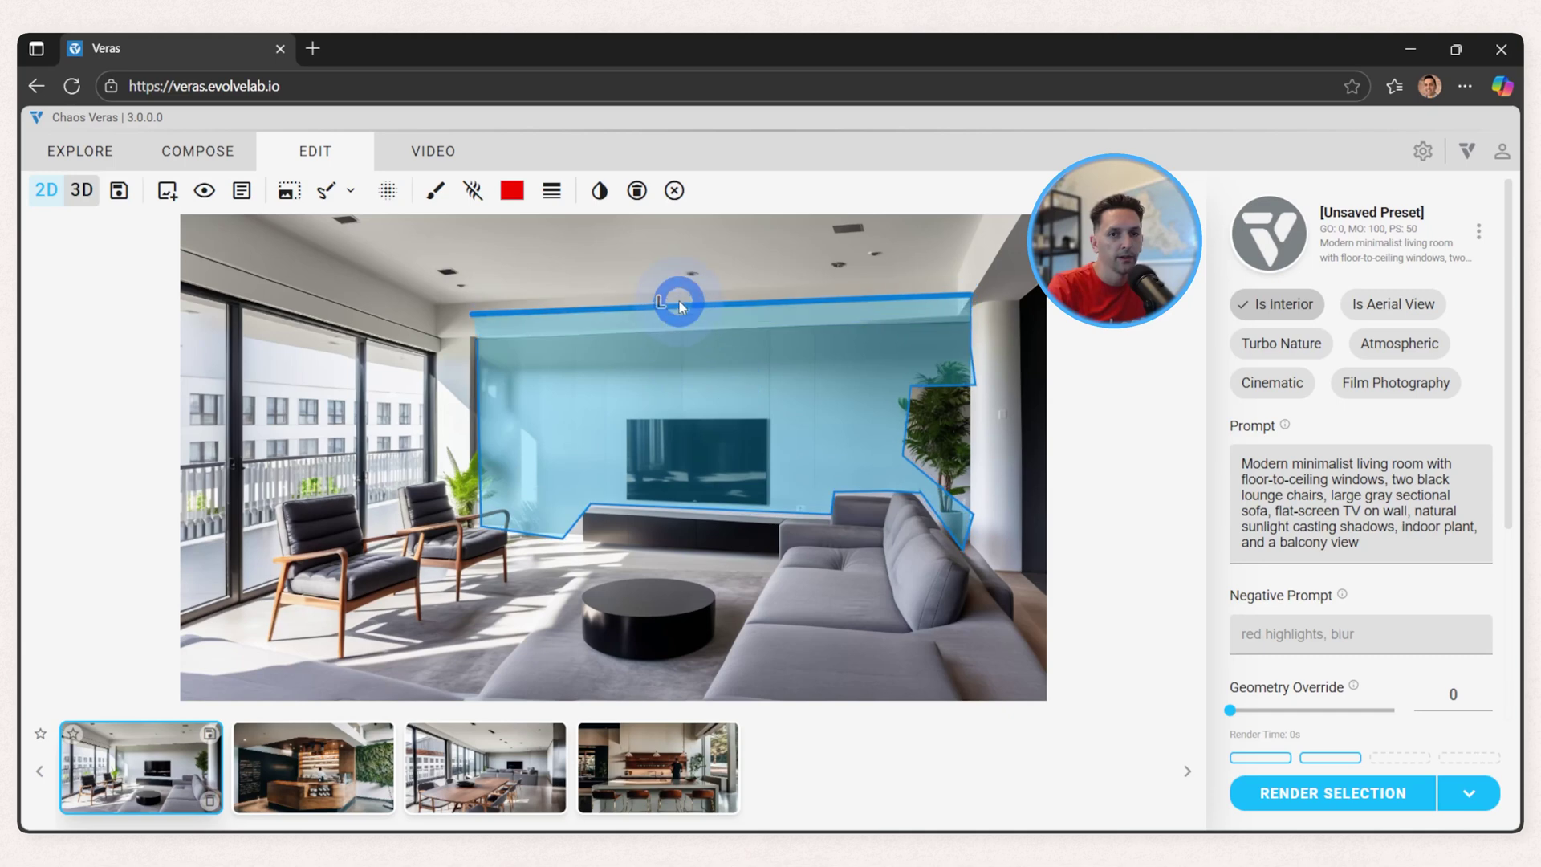
left_click(681, 329)
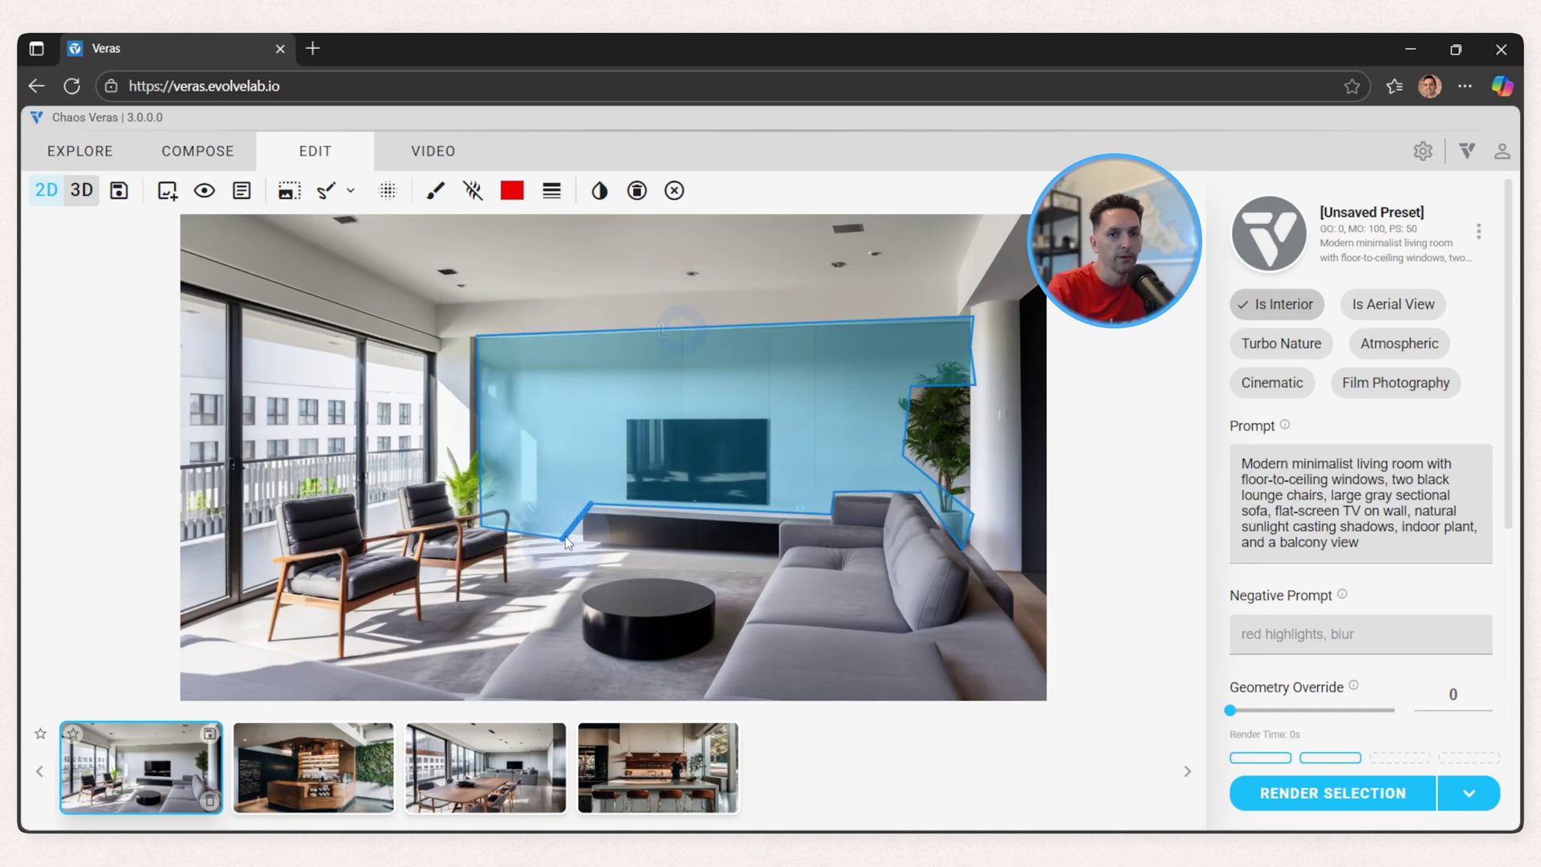
left_click(589, 499)
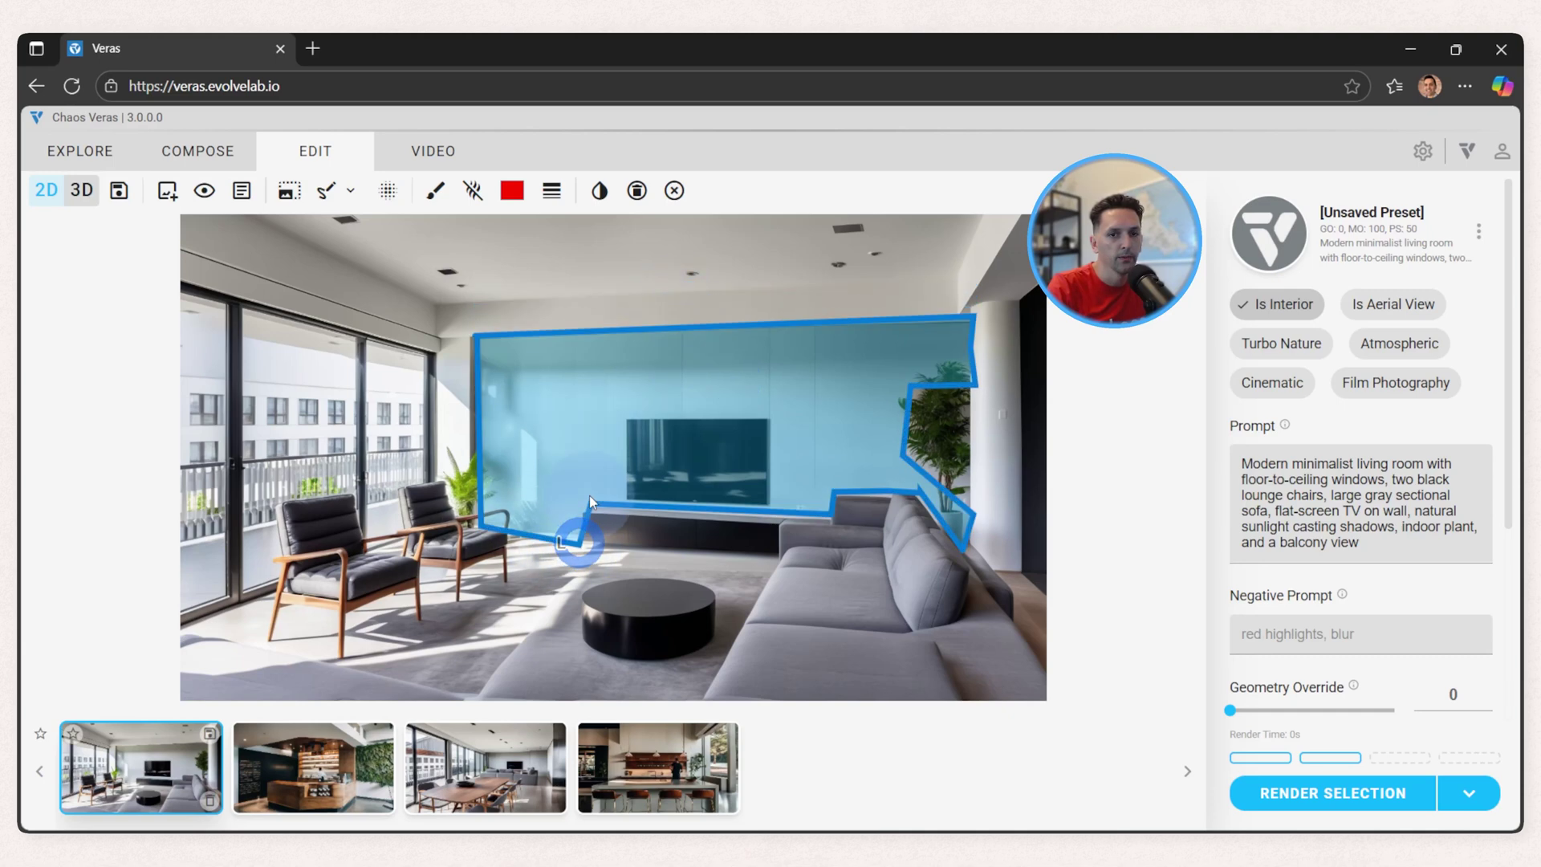
left_click(590, 507)
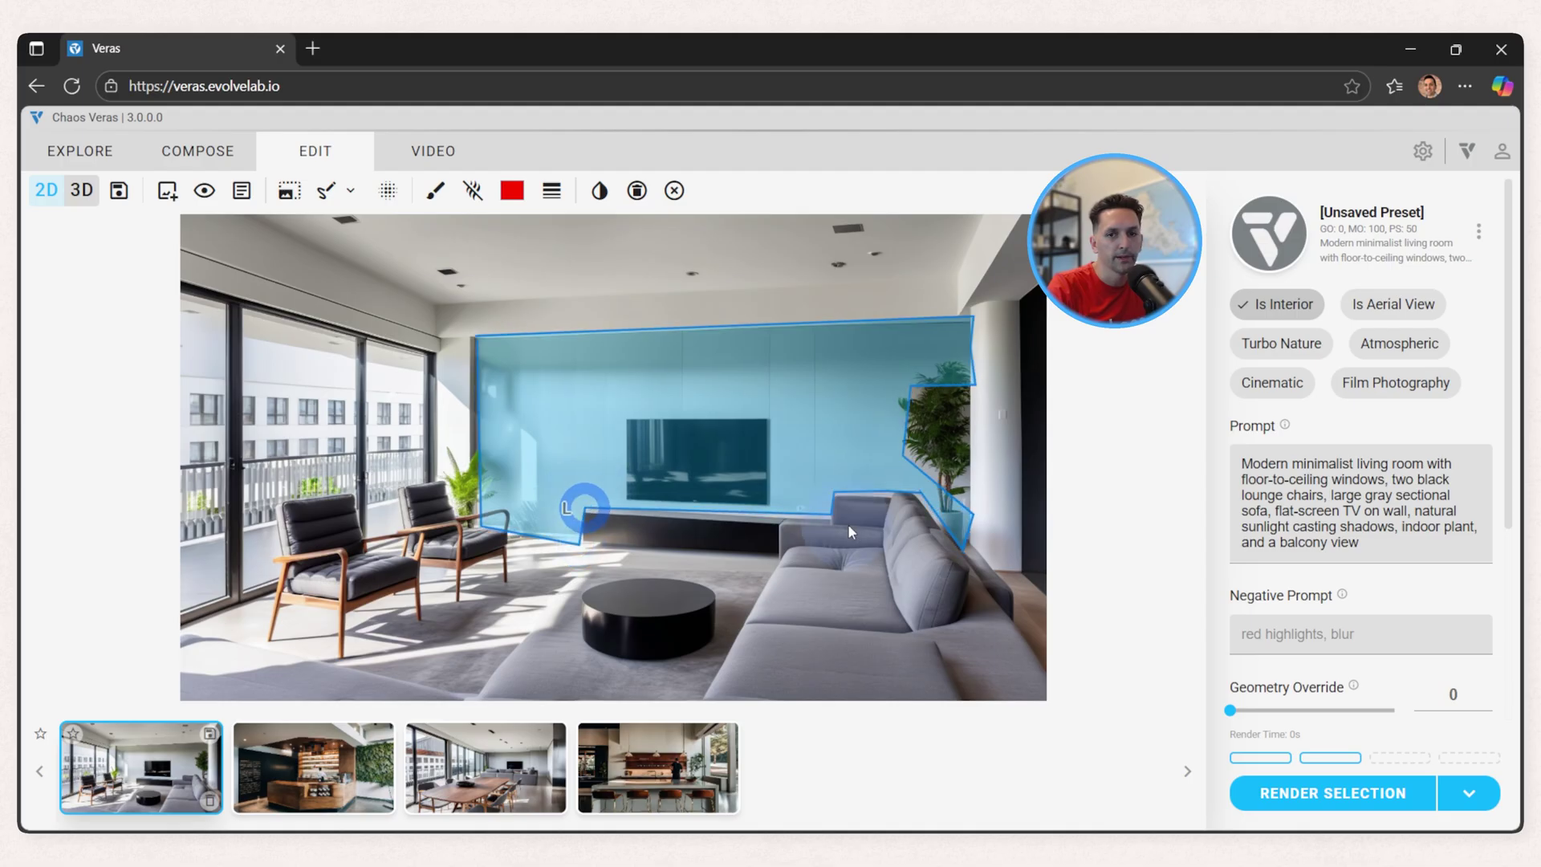
left_click(838, 491)
left_click_drag(838, 491, 835, 522)
left_click(729, 530)
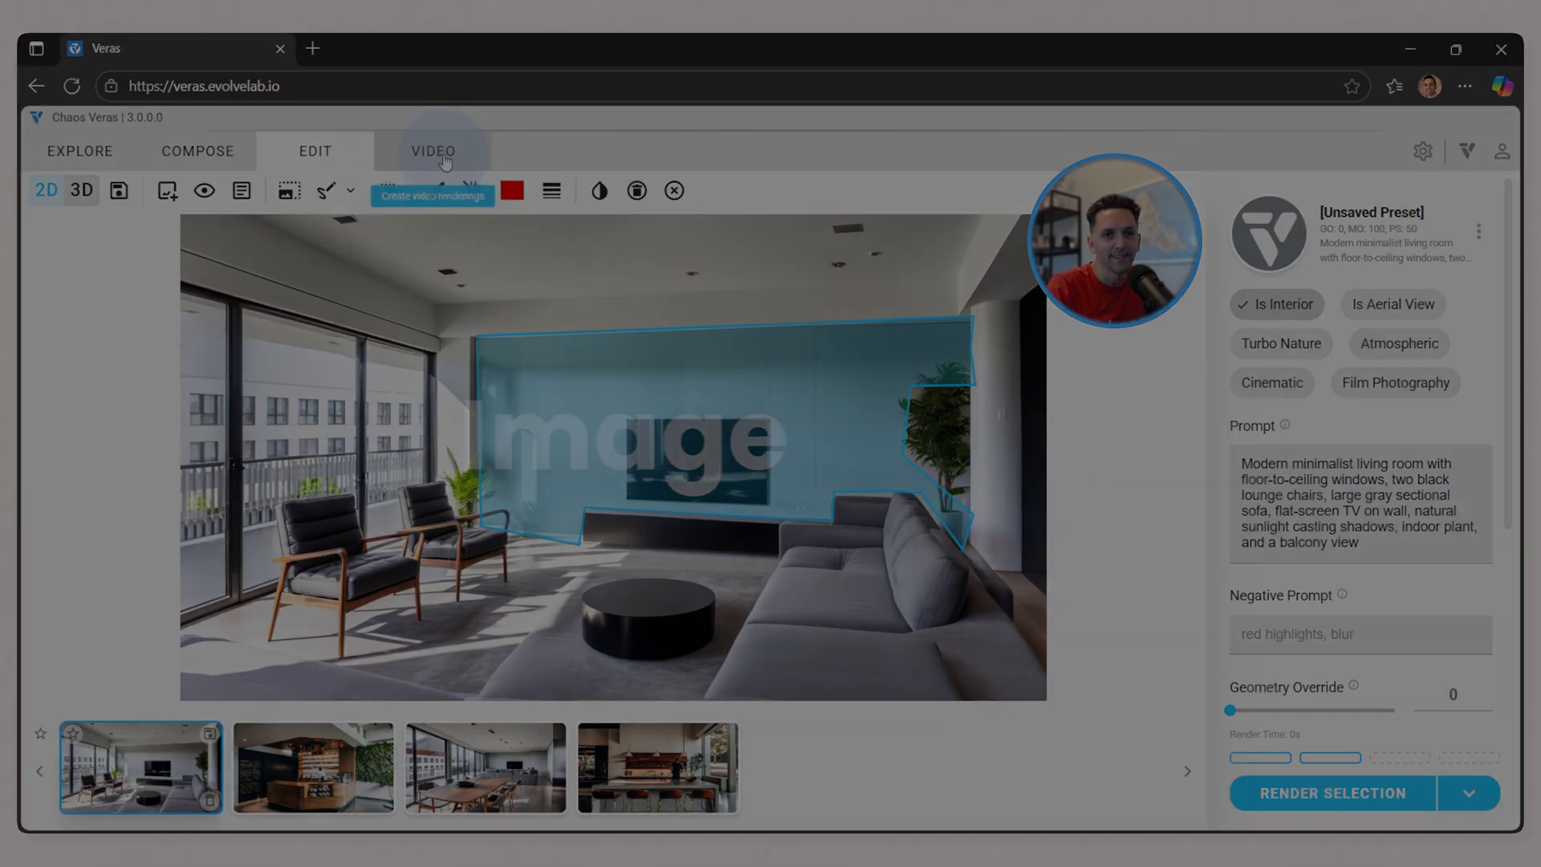
In the Video tab, preview the wood-panel wall and Zoom & Rotate Room videos.
left_click(444, 161)
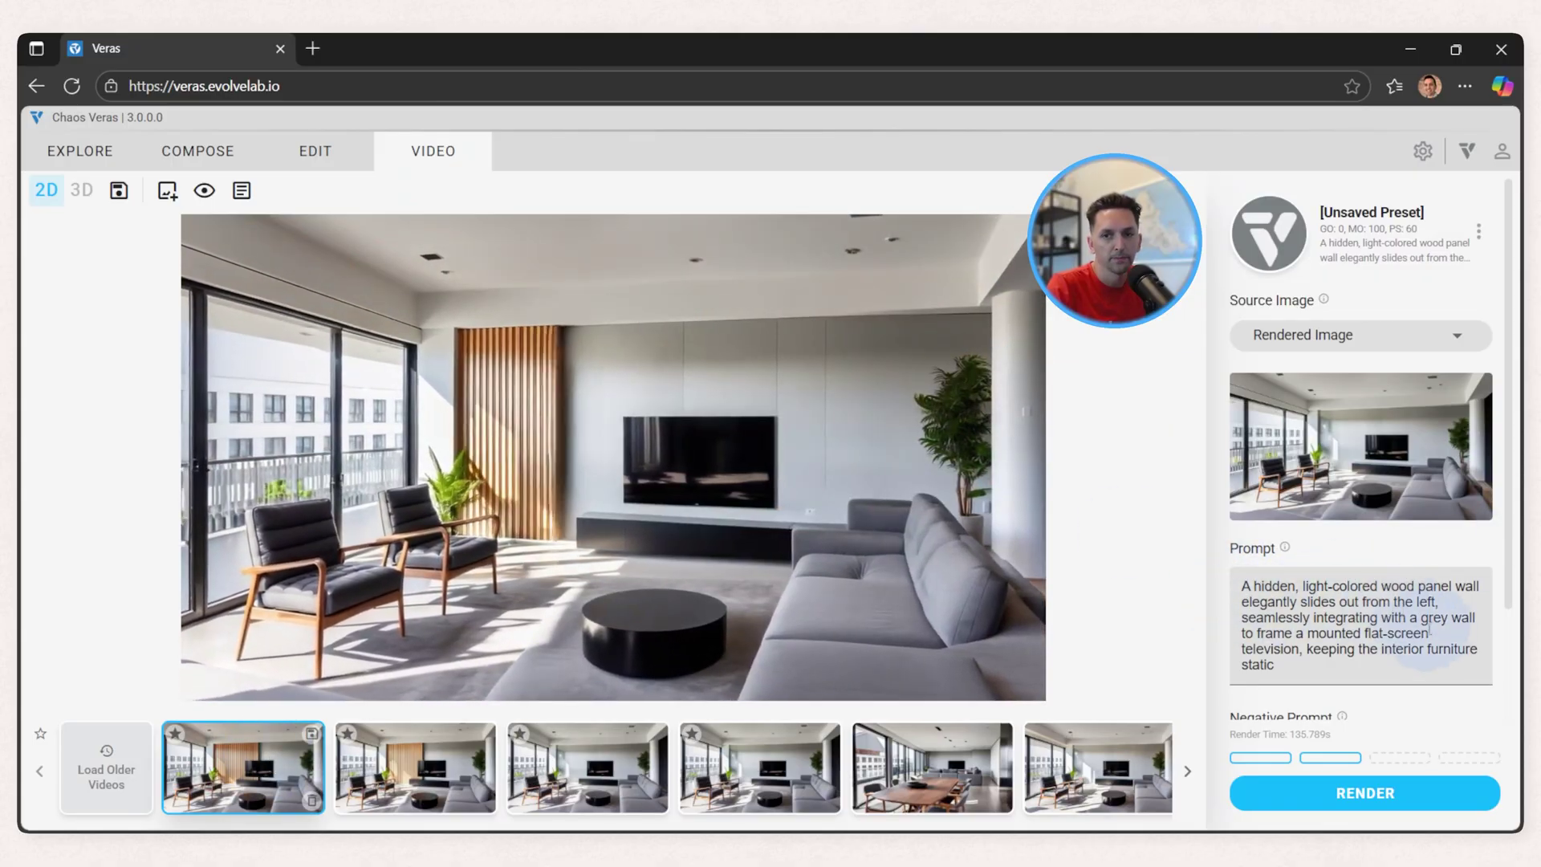
left_click(425, 771)
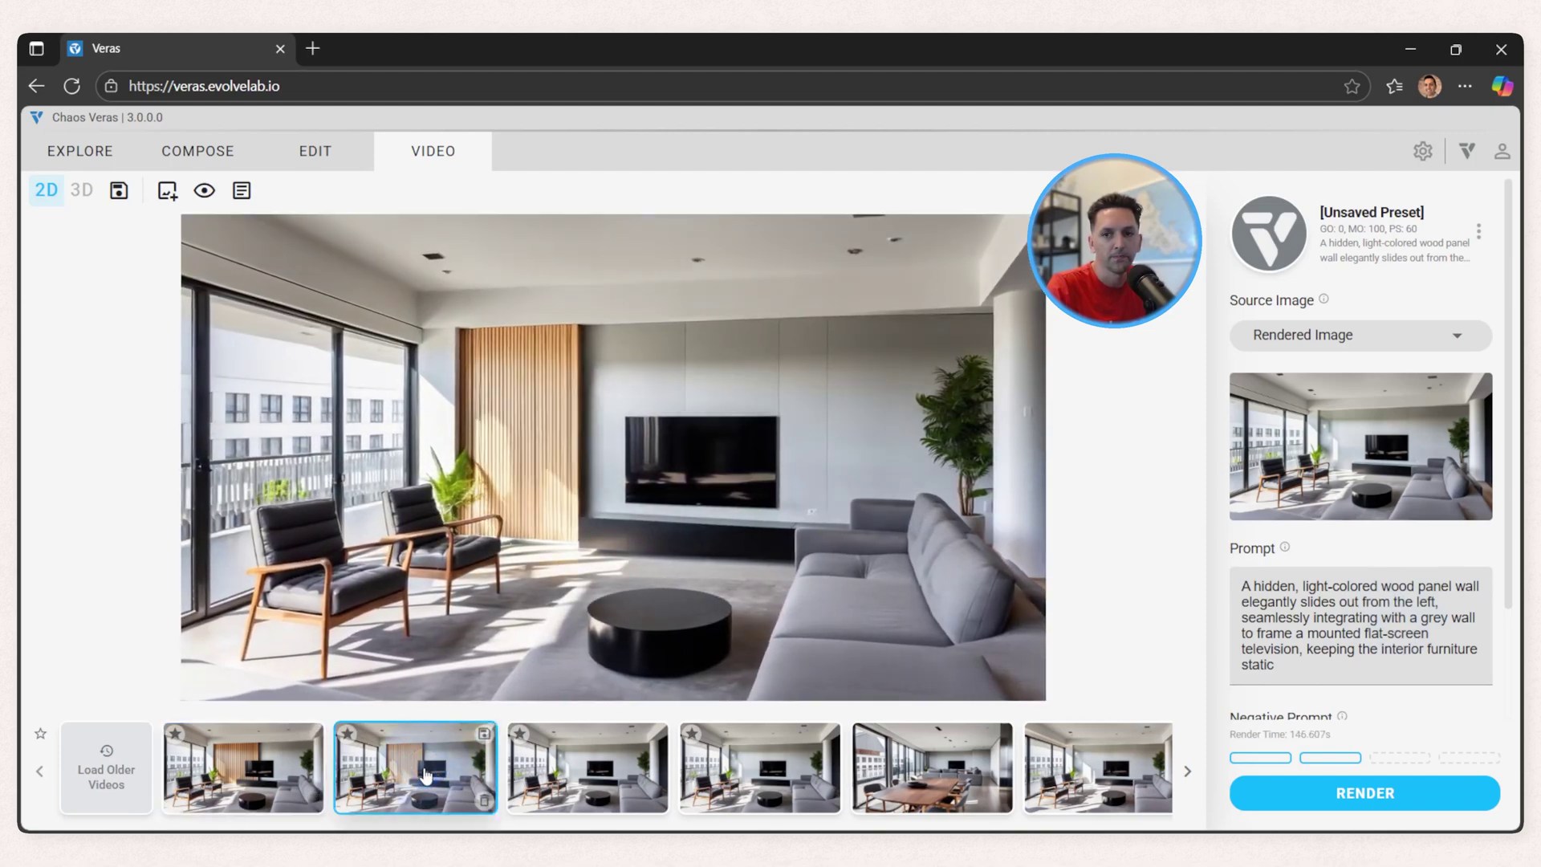
left_click(602, 801)
left_click(602, 761)
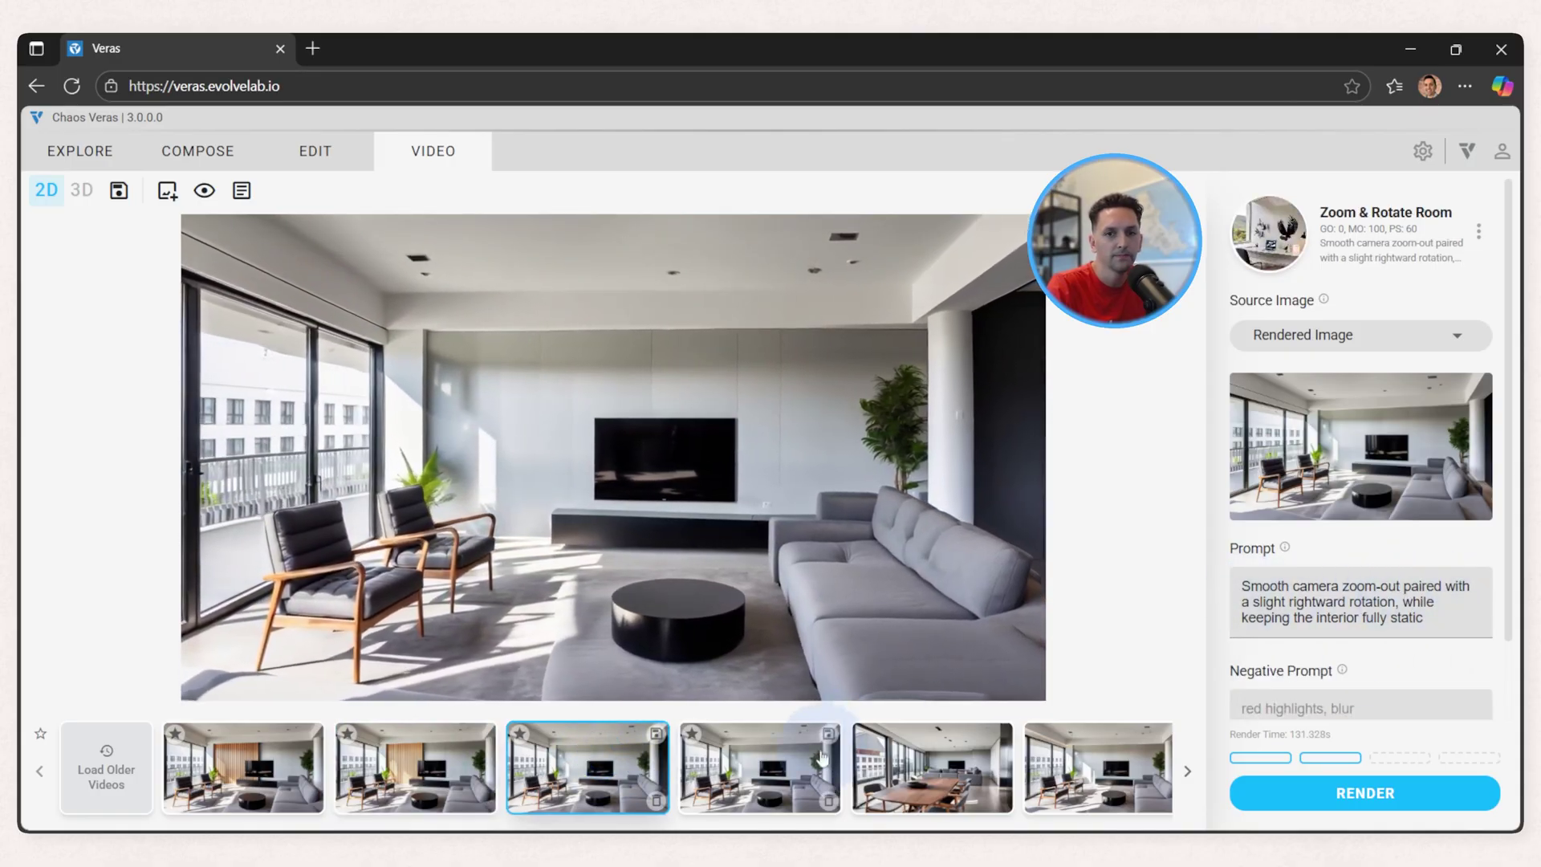
left_click(766, 773)
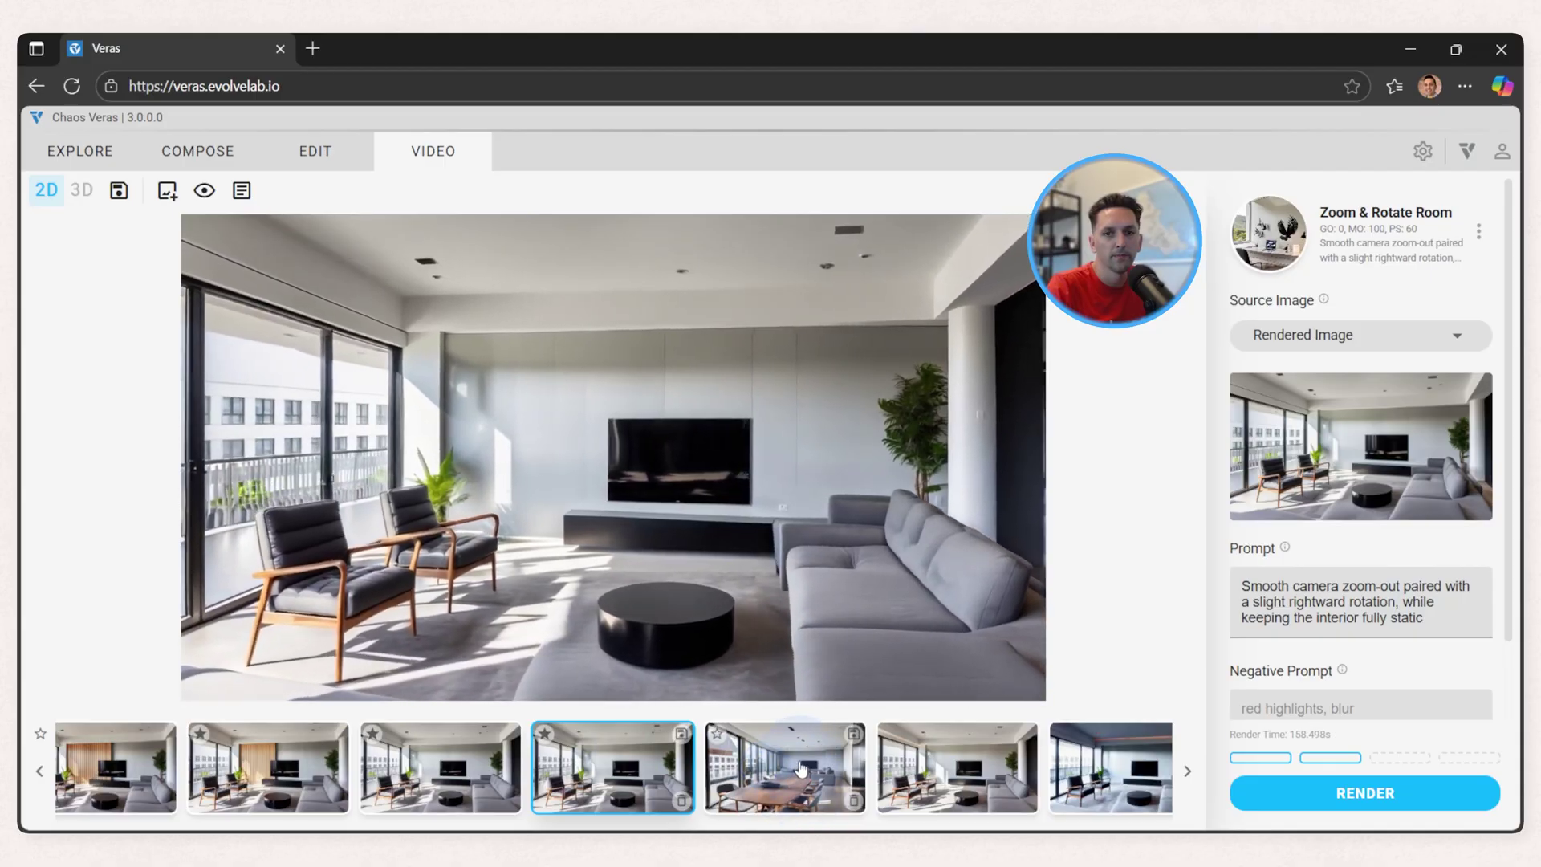
Preview the dining room Zoom Out, Day to Evening and daylight-to-midnight videos.
left_click(801, 771)
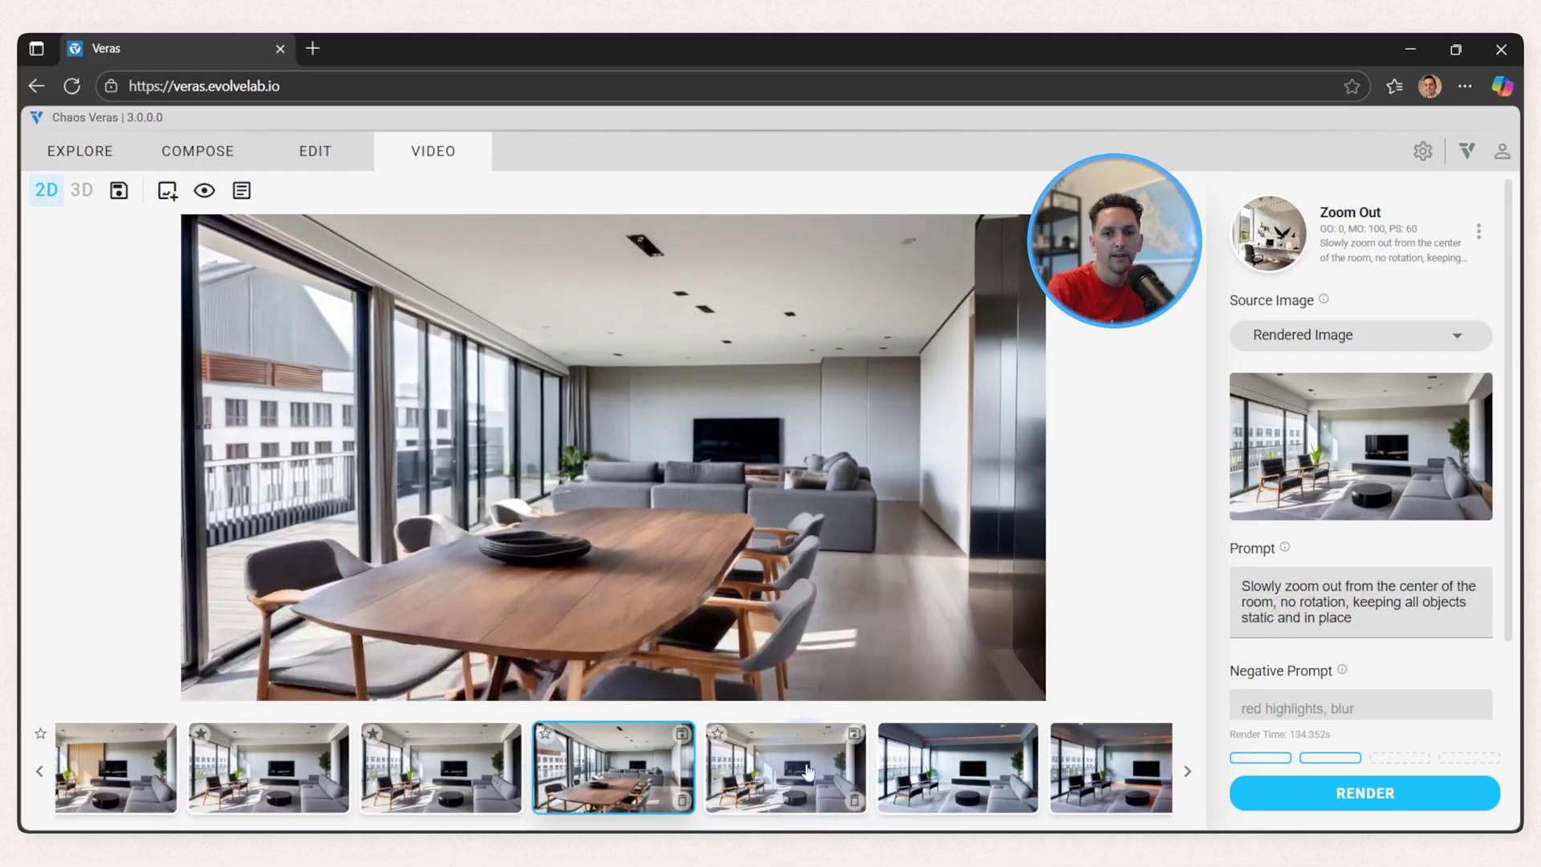
left_click(803, 769)
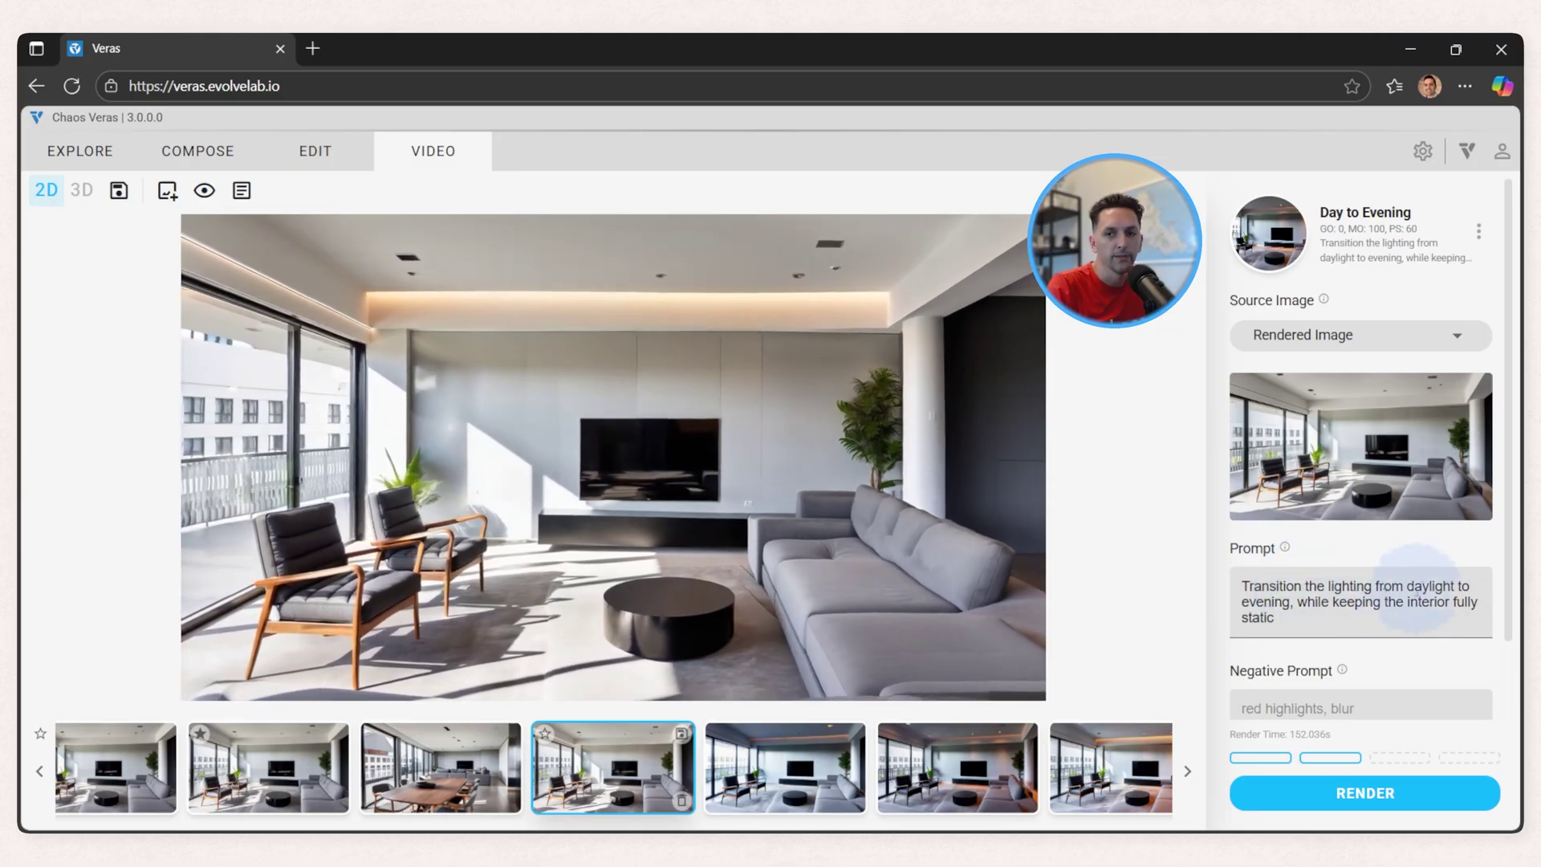
left_click(789, 788)
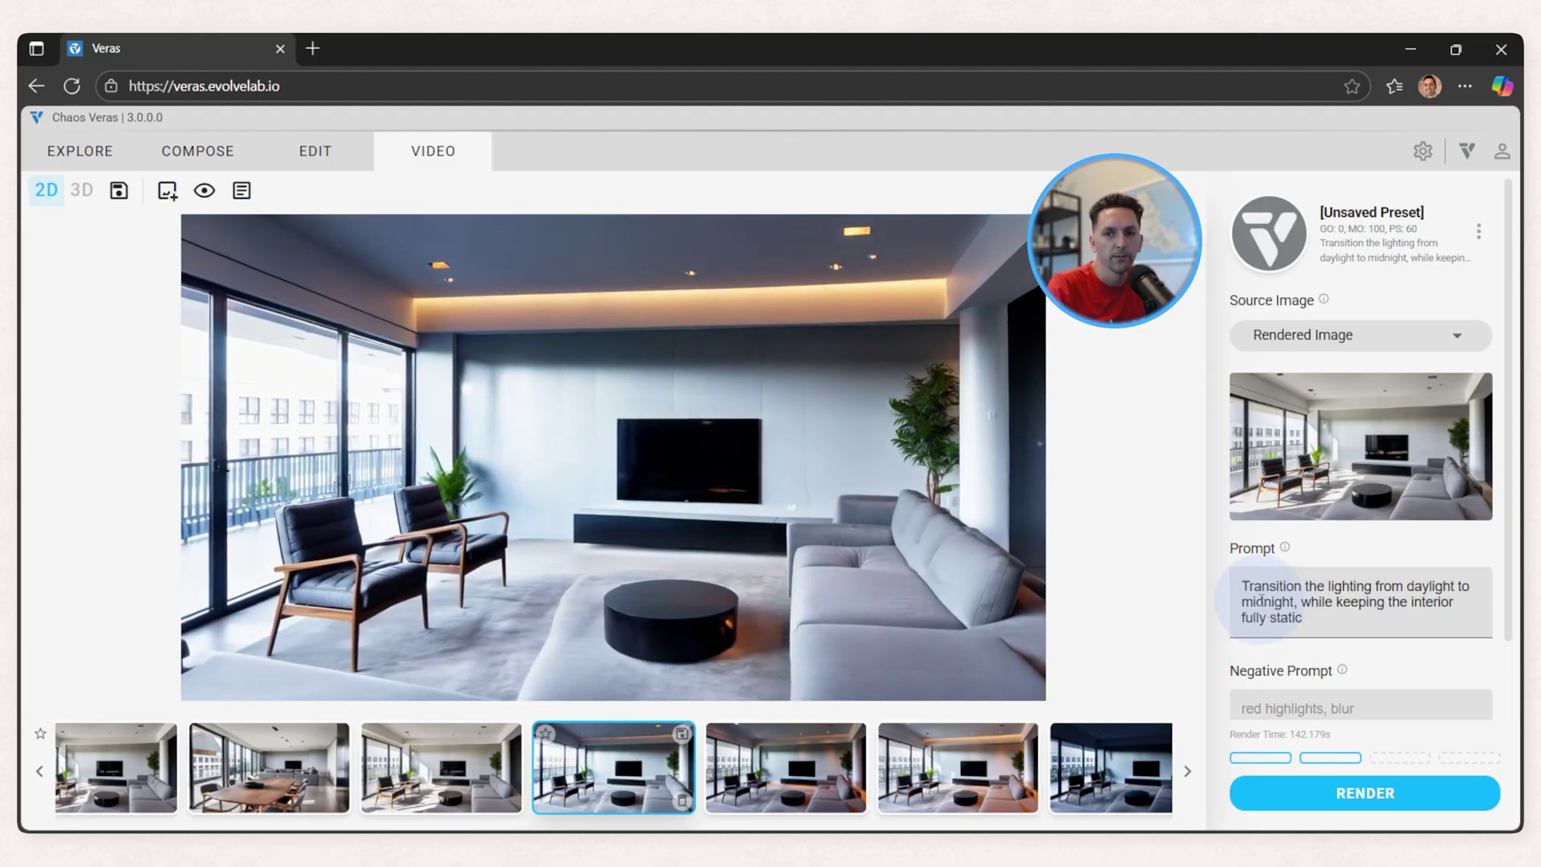
left_click(791, 767)
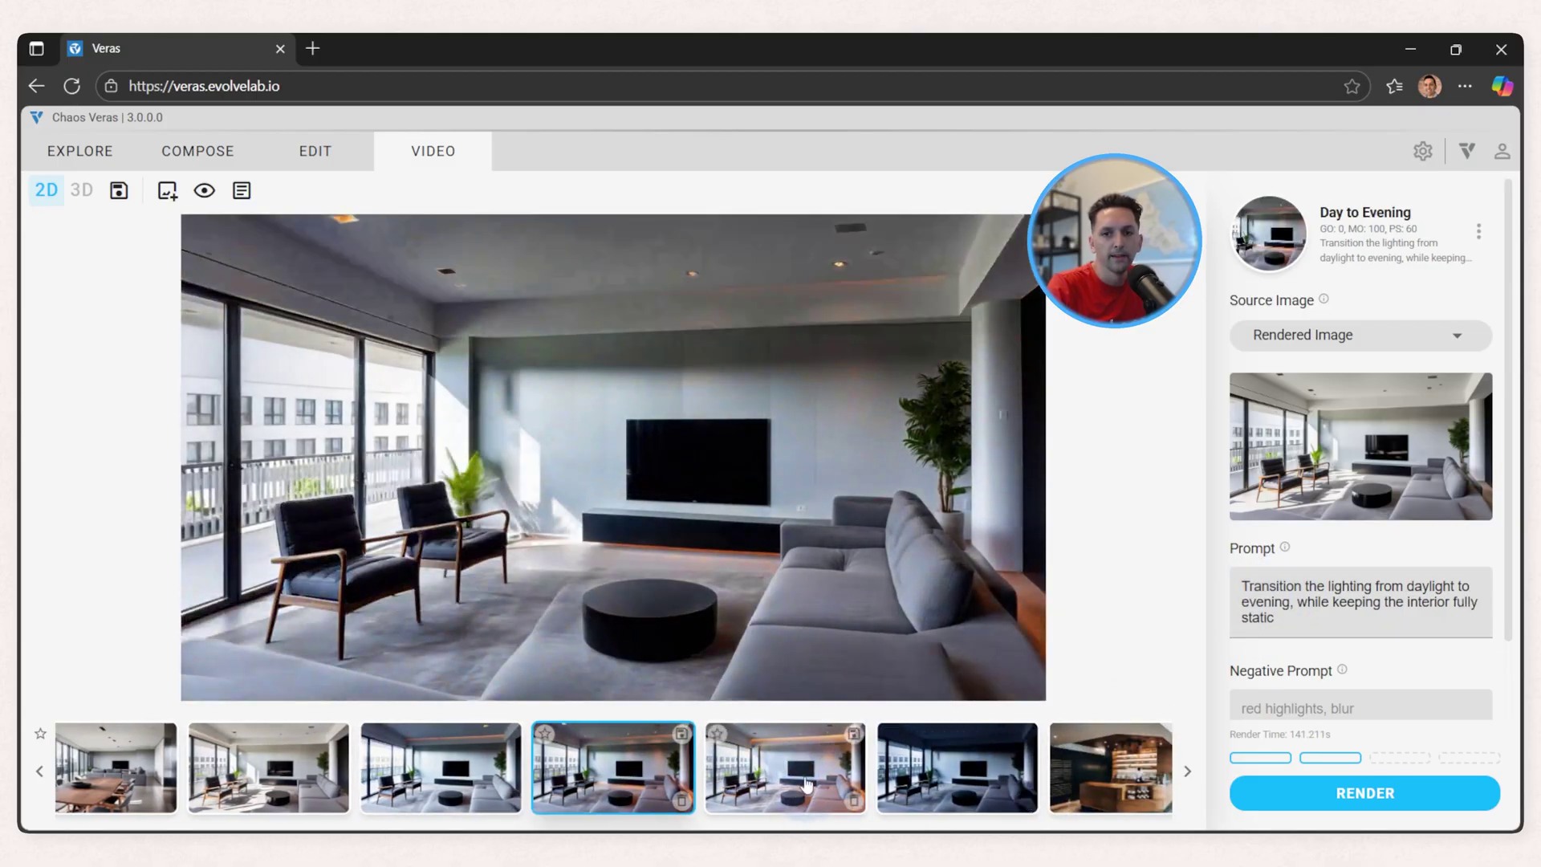
left_click(807, 785)
Play the midnight video and highlight its 'completely dark' prompt phrase.
left_click(761, 776)
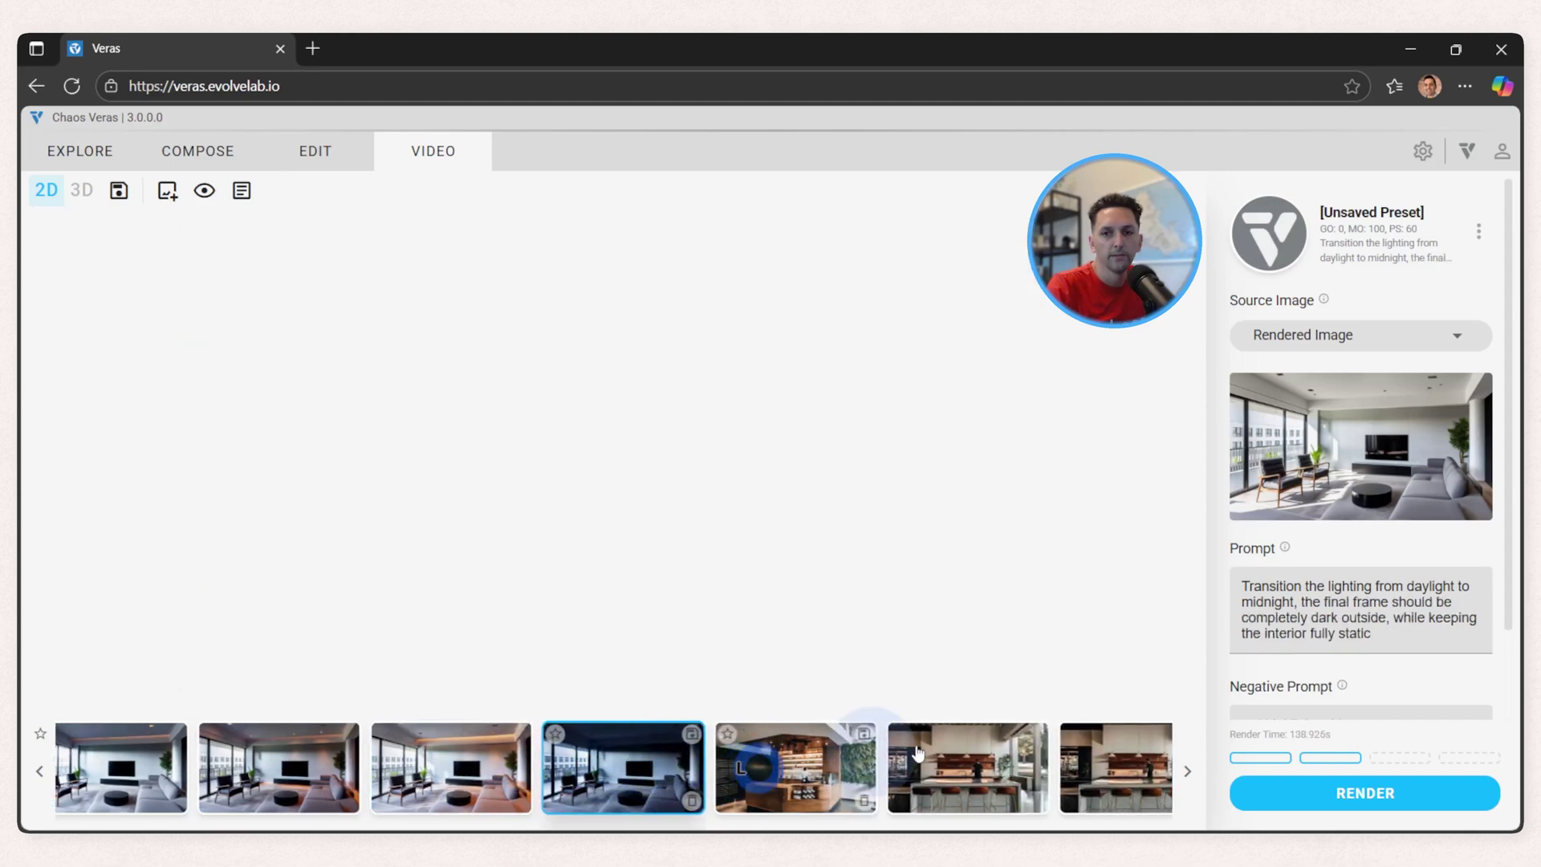
left_click(1301, 602)
left_click_drag(1300, 602, 1389, 618)
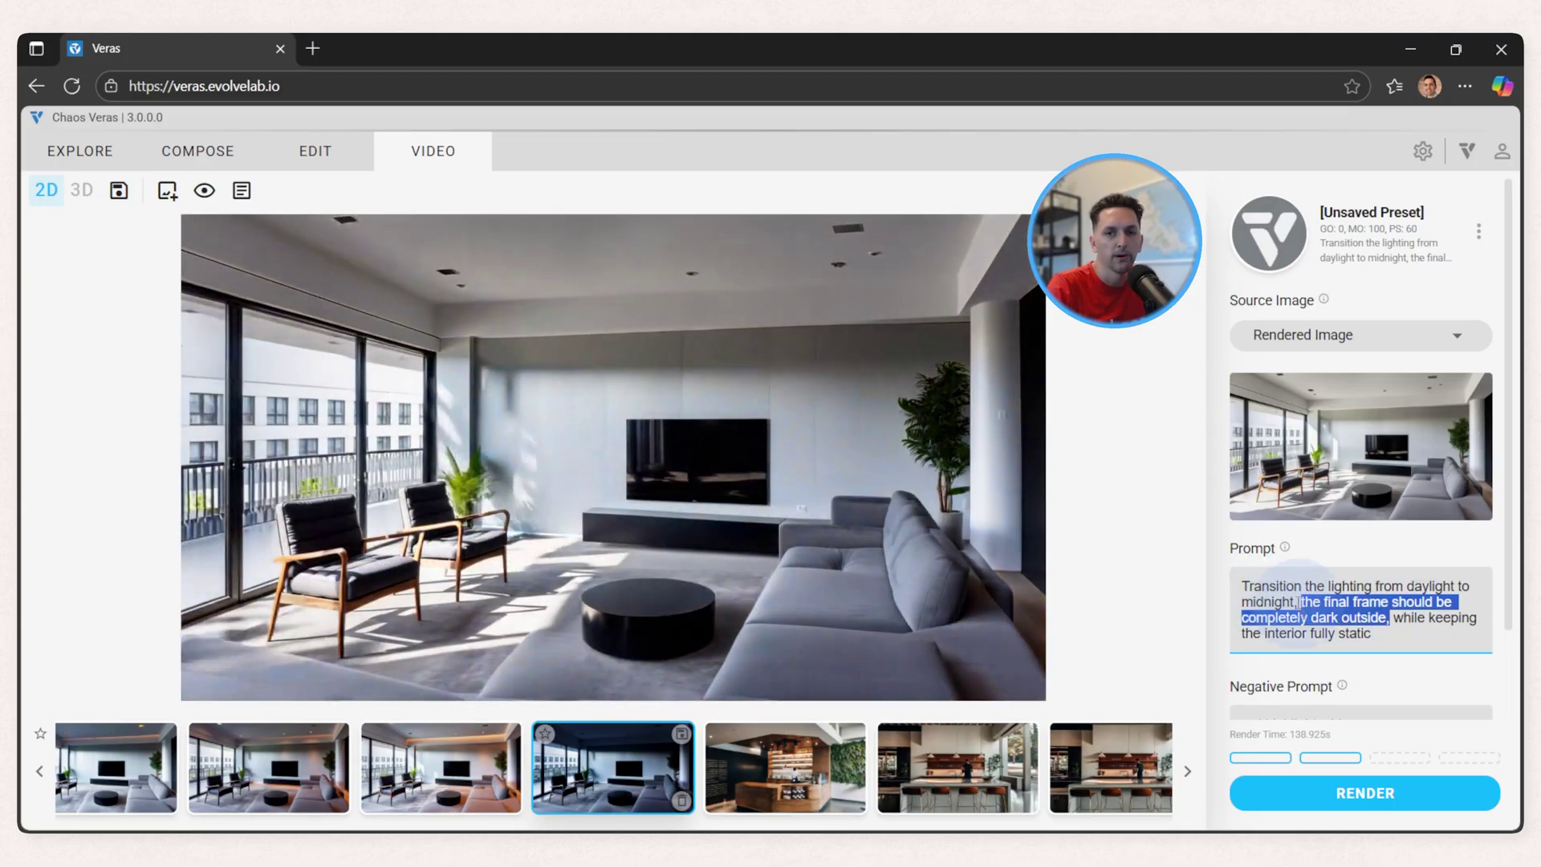
left_click(1379, 631)
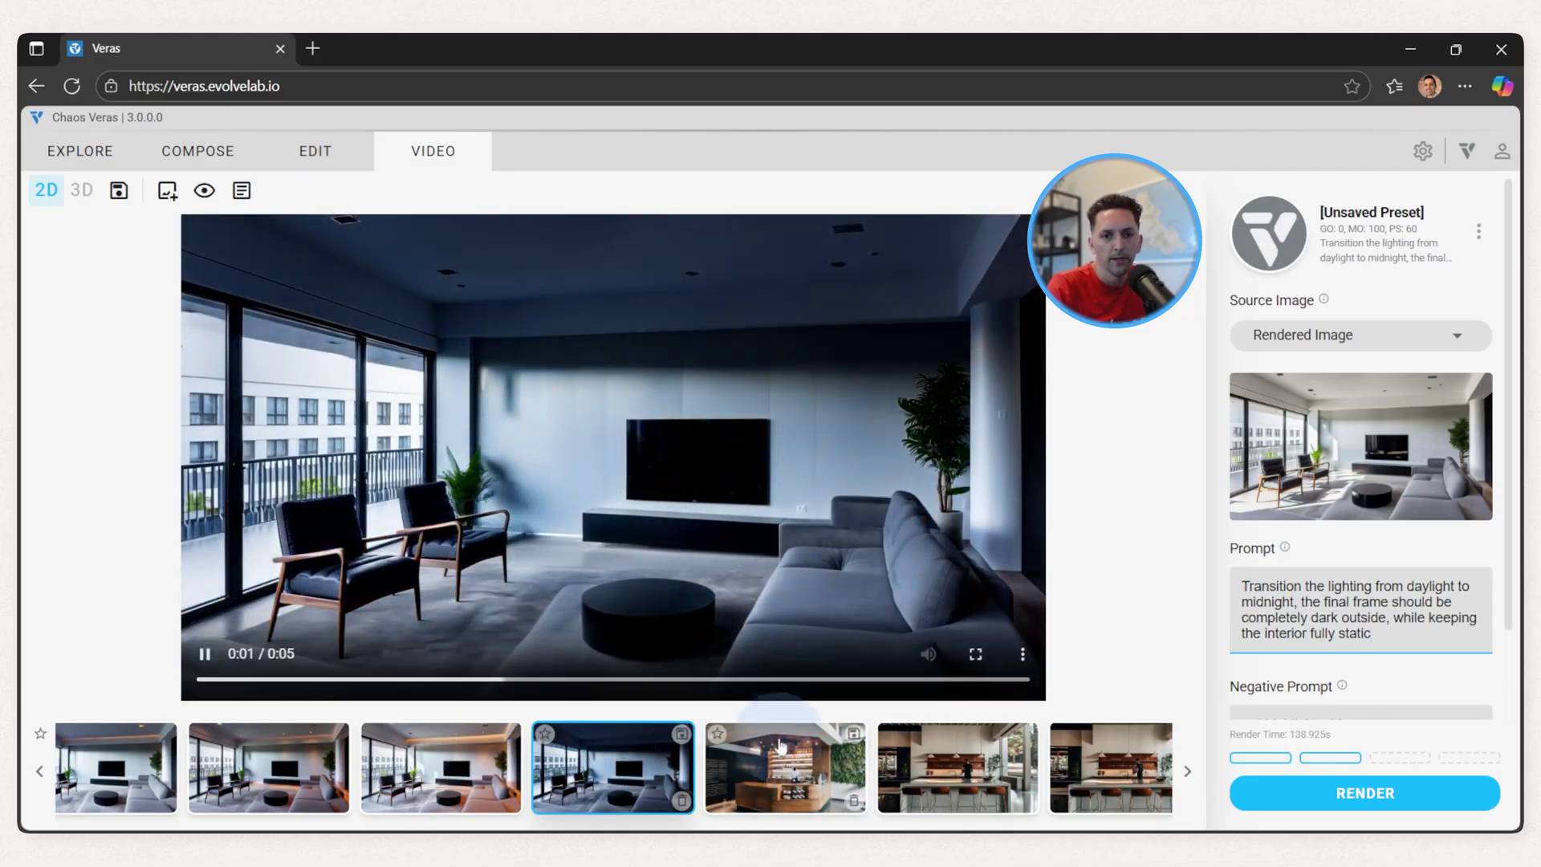
Play the coffee shop and kitchen Zoom Out videos, reviewing the Zoom Out prompt.
left_click(792, 781)
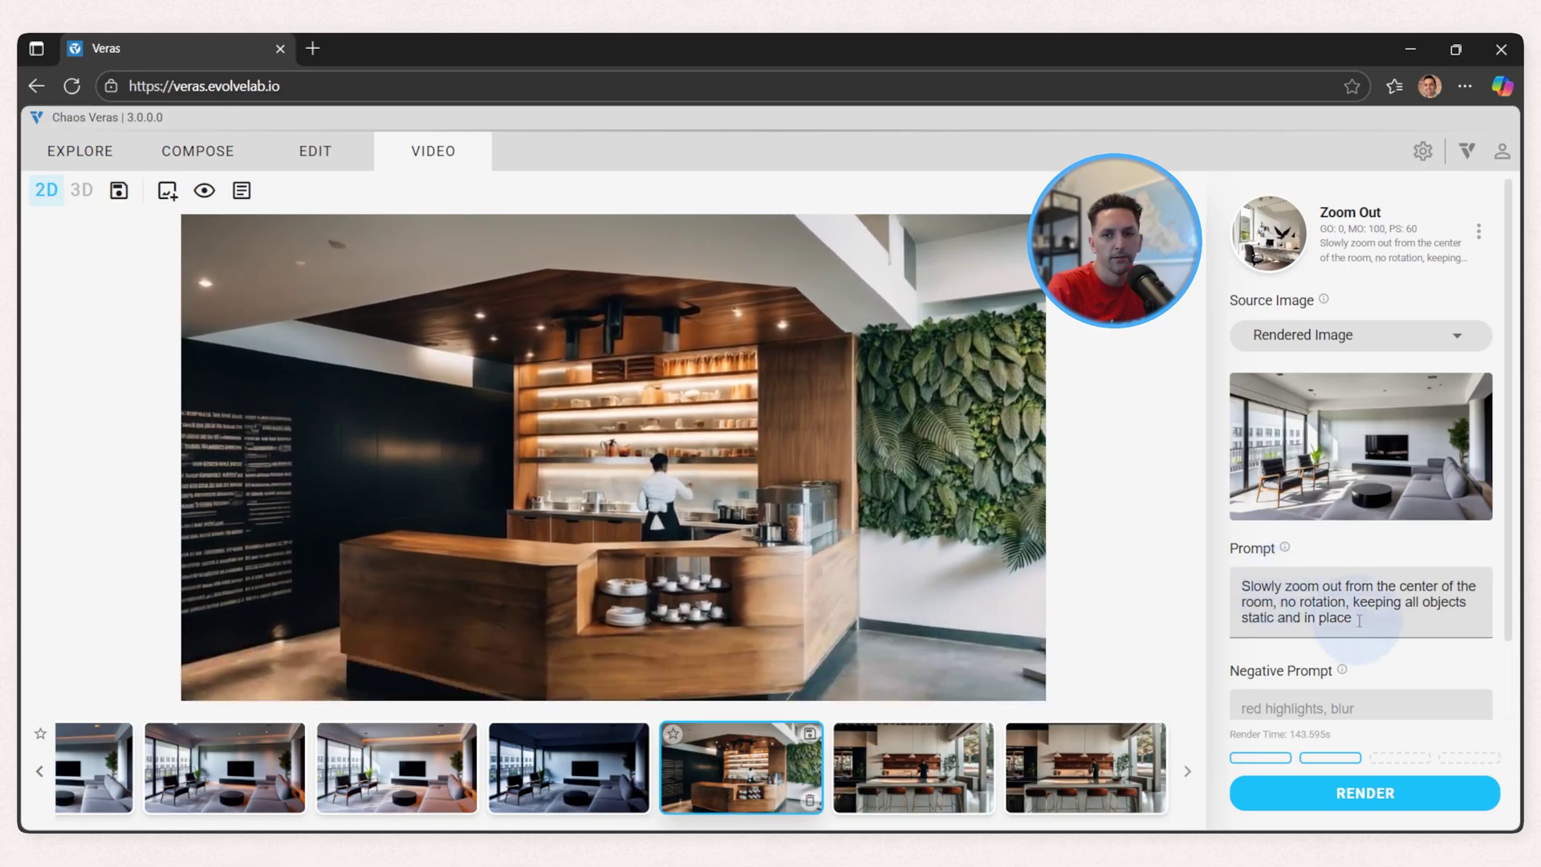
left_click(1328, 618)
left_click_drag(1328, 617, 1242, 585)
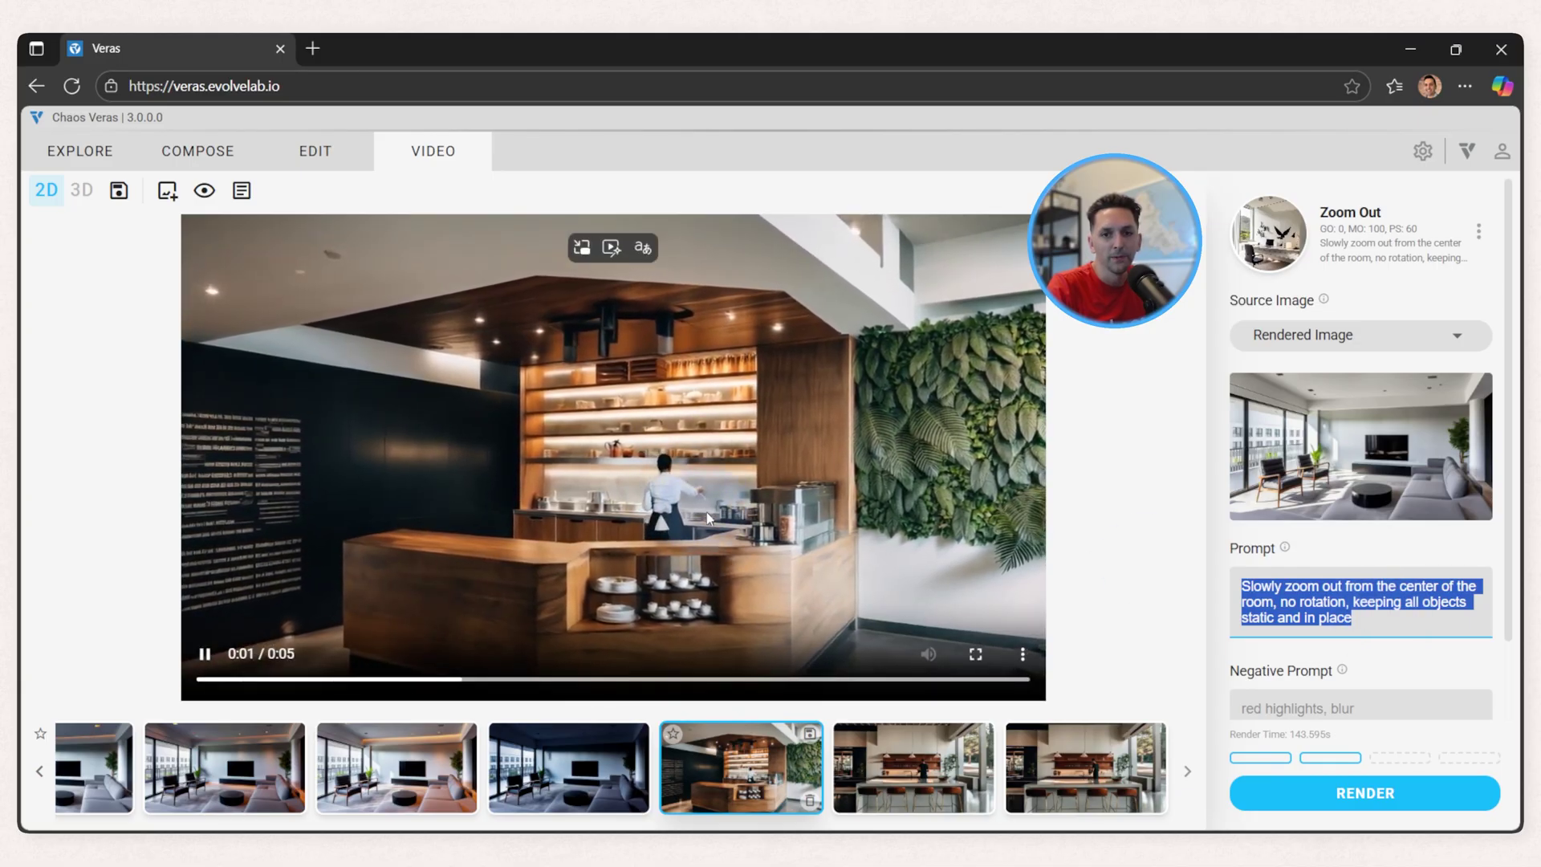
left_click(915, 763)
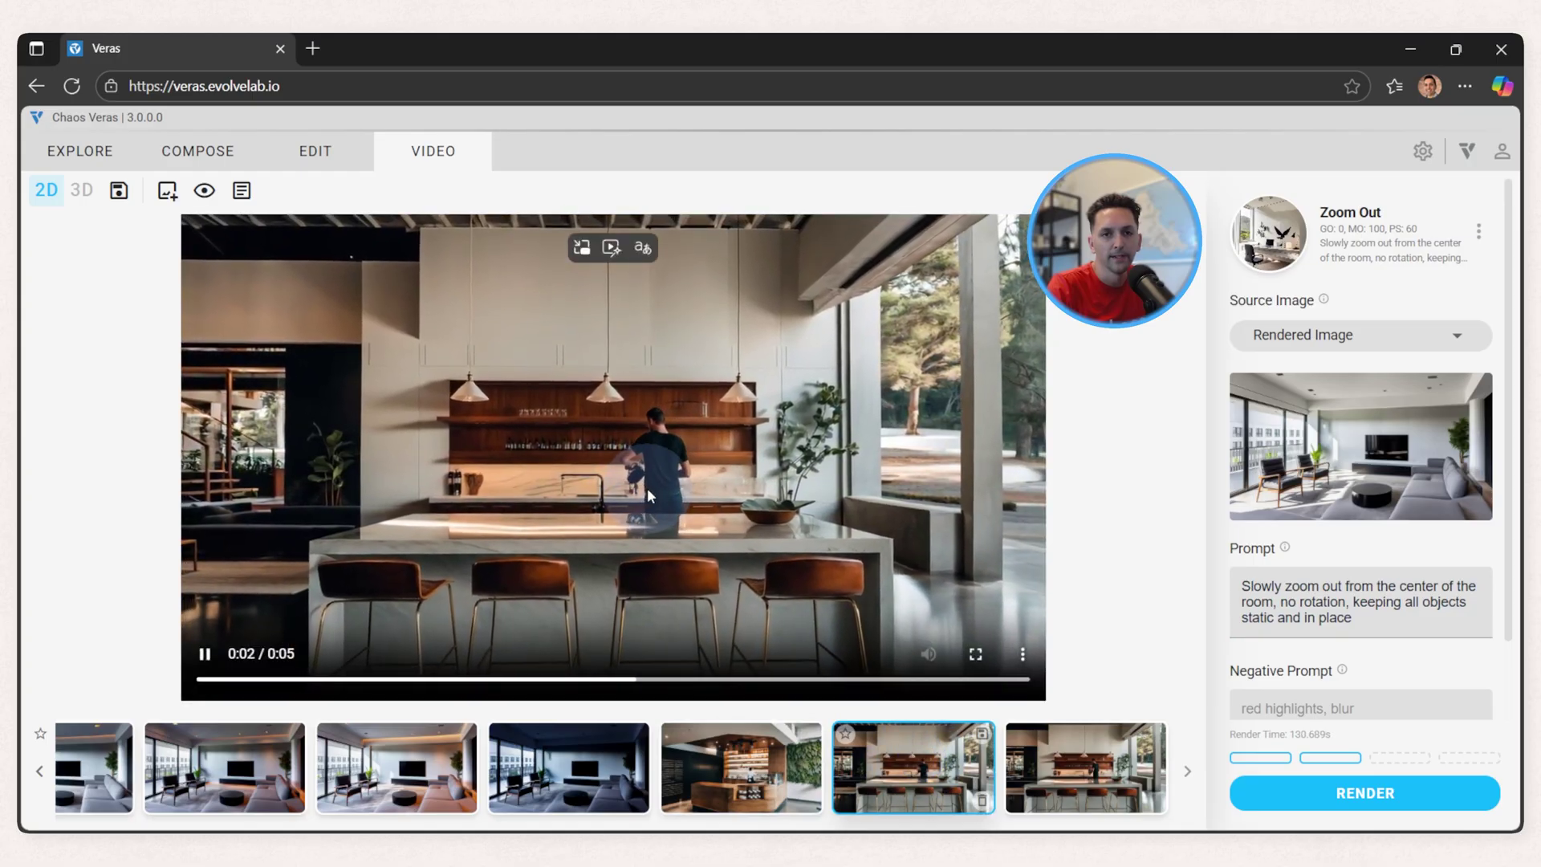
left_click(1066, 754)
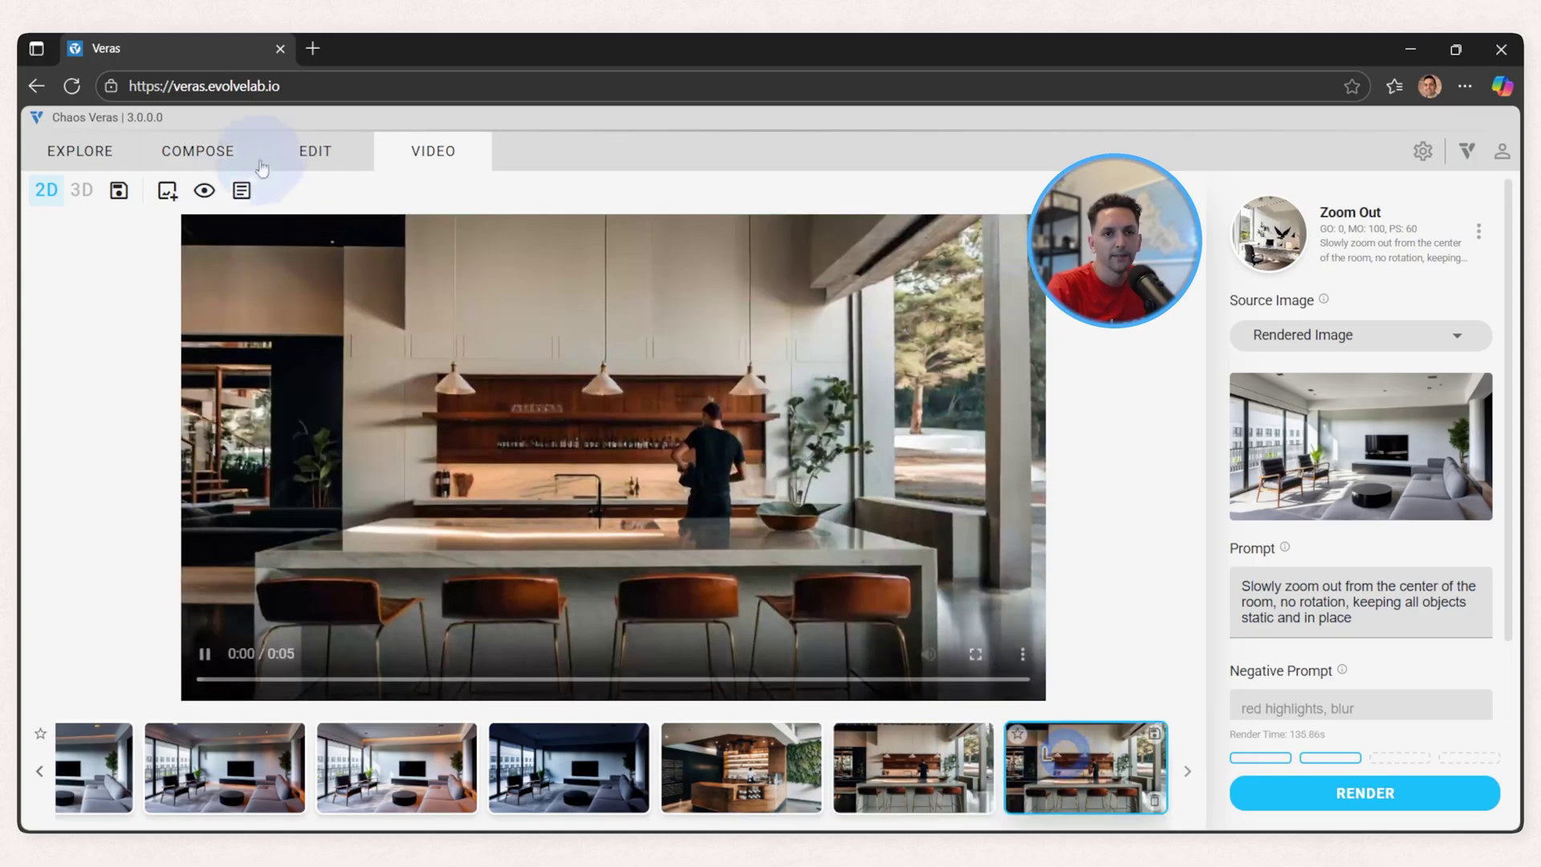
In Compose, pick the kitchen bar-stool render as the source, then return to Video.
left_click(202, 150)
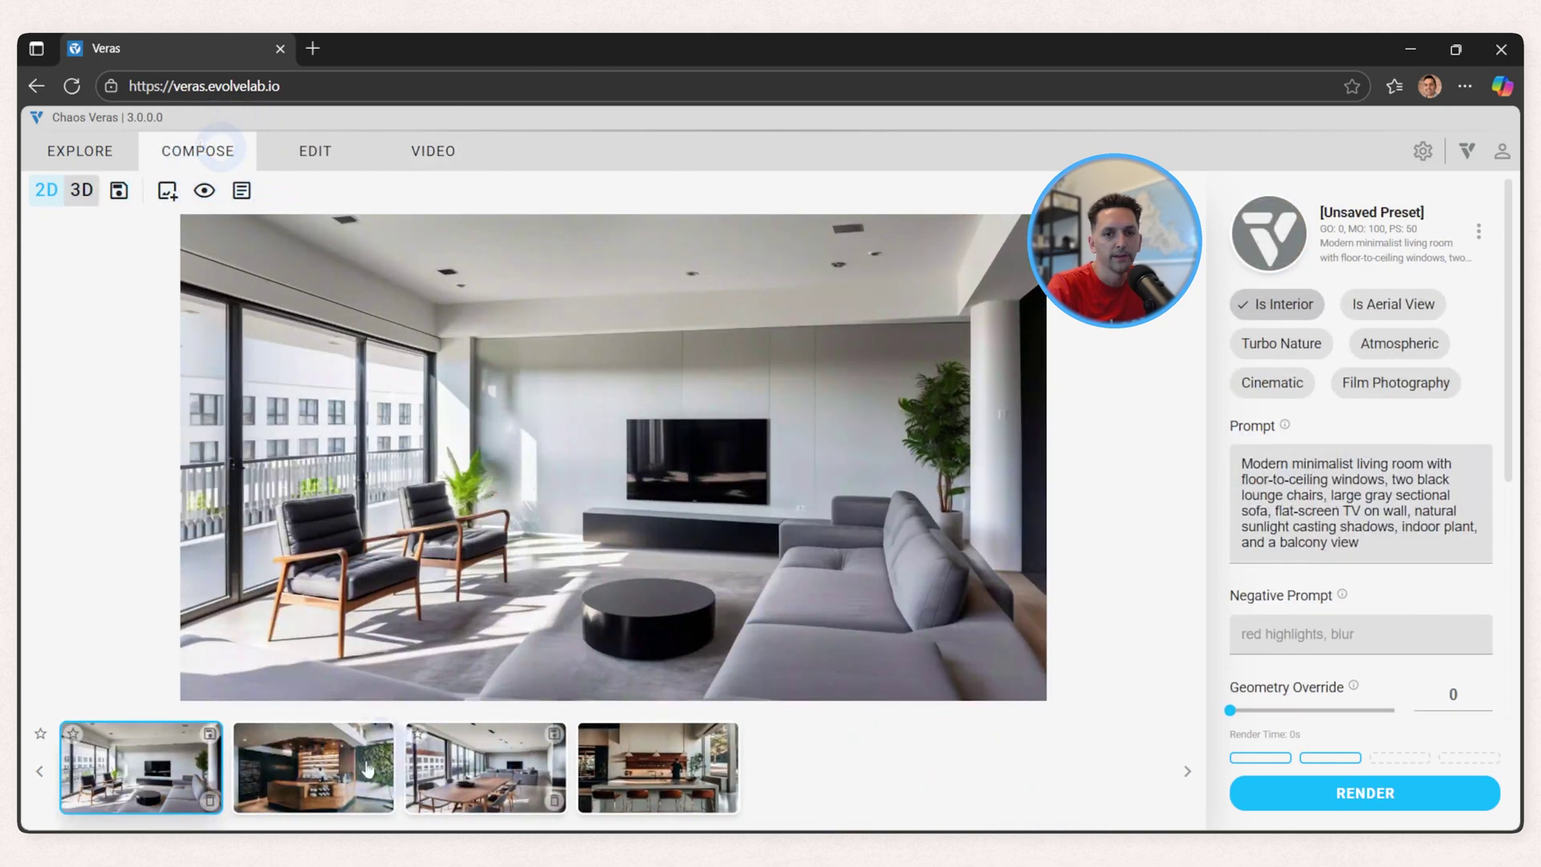
left_click(345, 772)
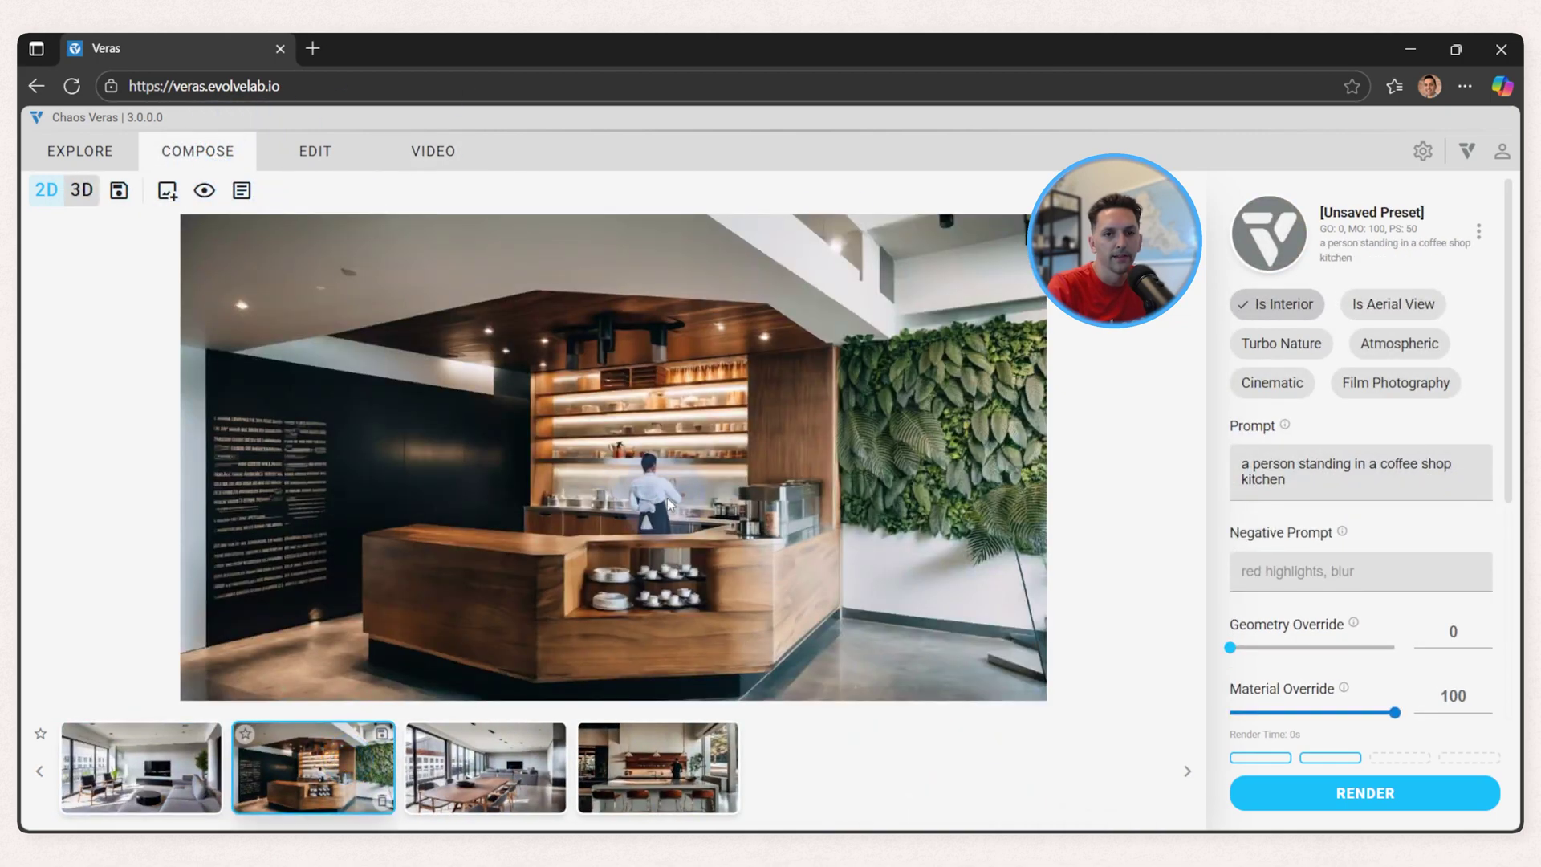
left_click(662, 766)
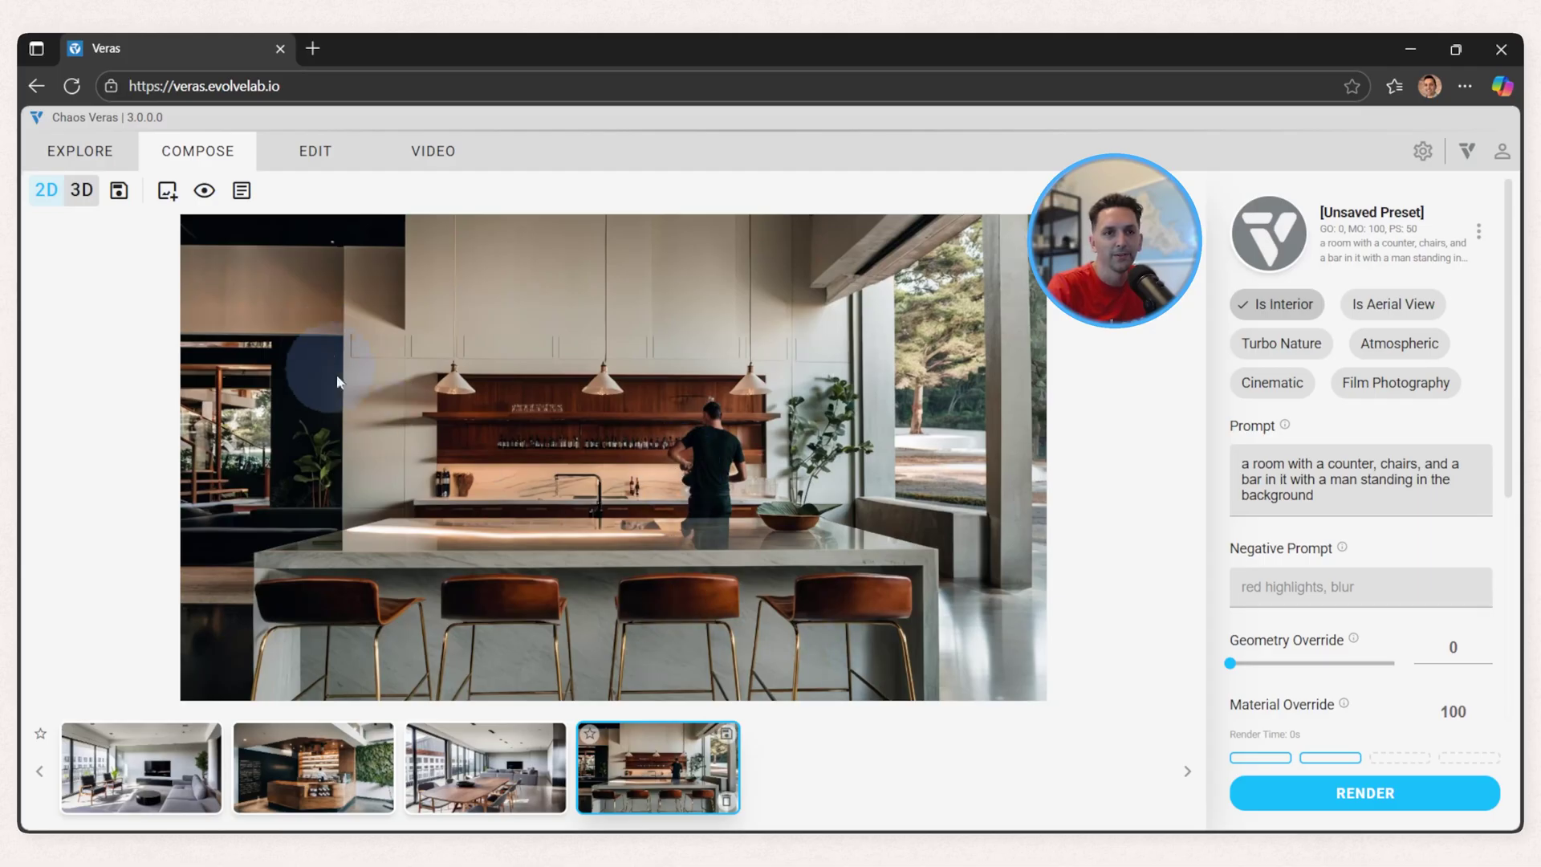
left_click(434, 151)
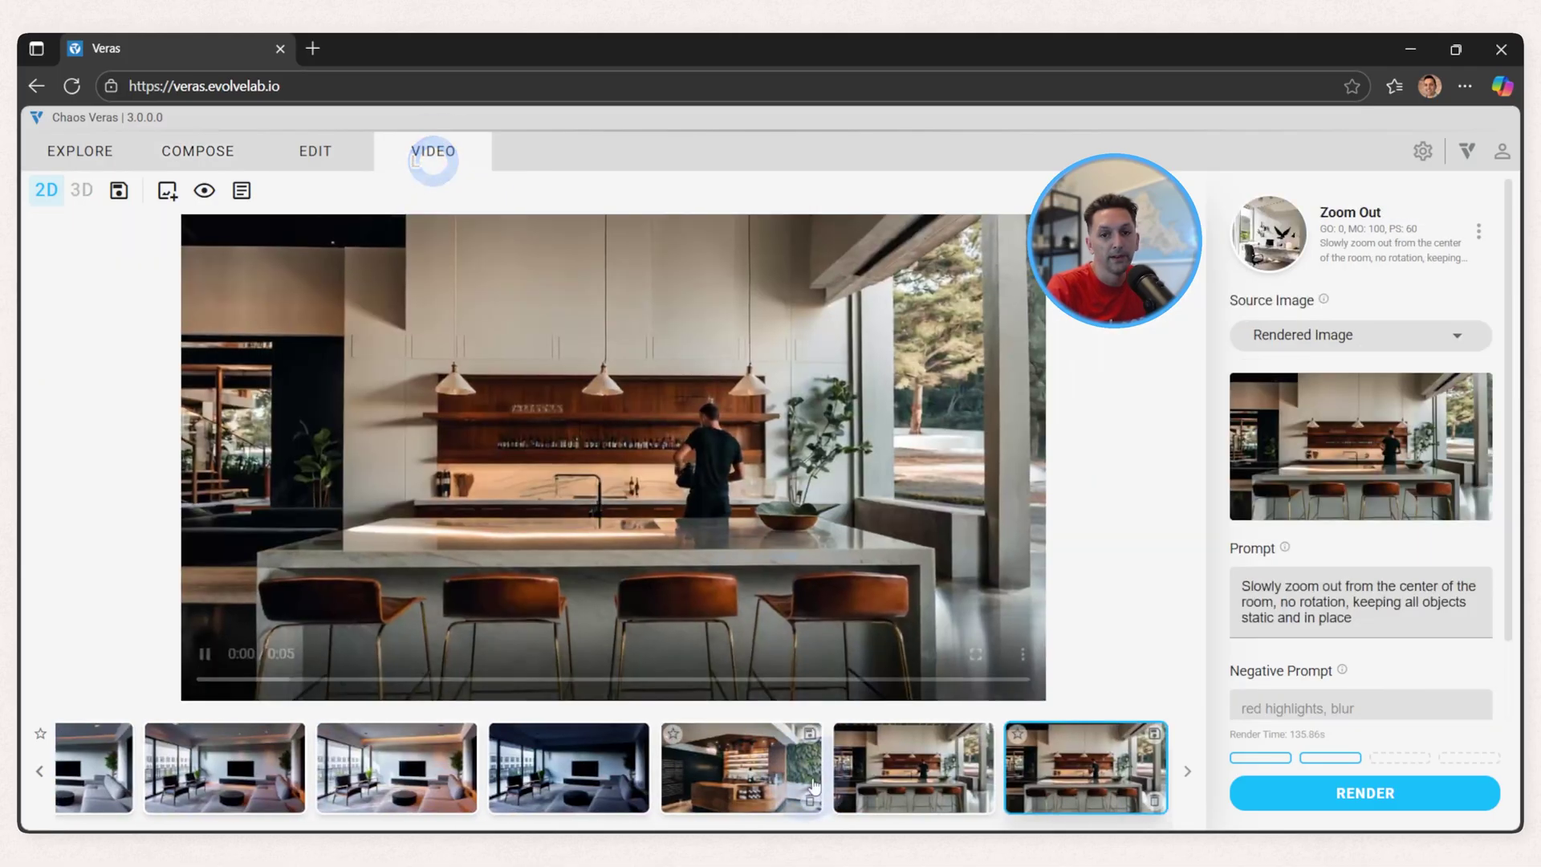